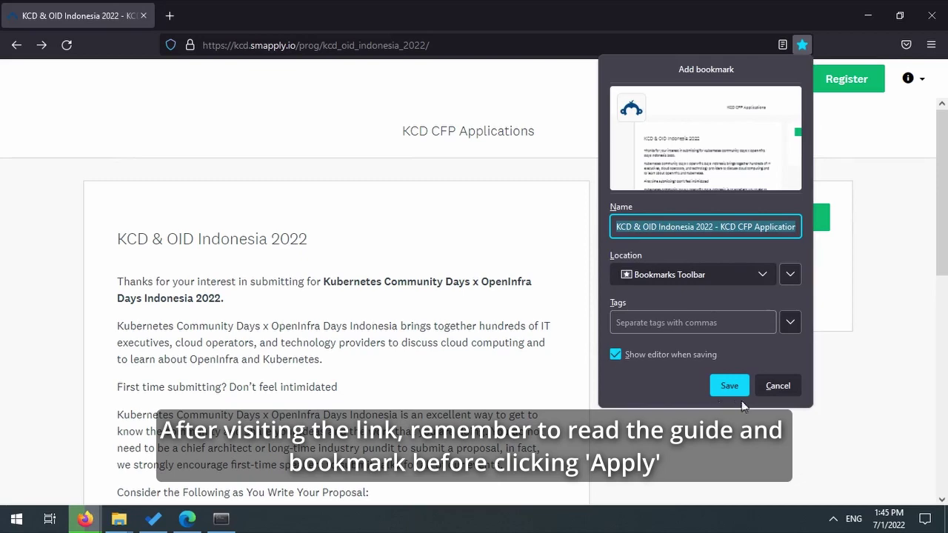
# - Bookmark the KCD & OID Indonesia 2022 program page and begin a new application
pyautogui.click(733, 389)
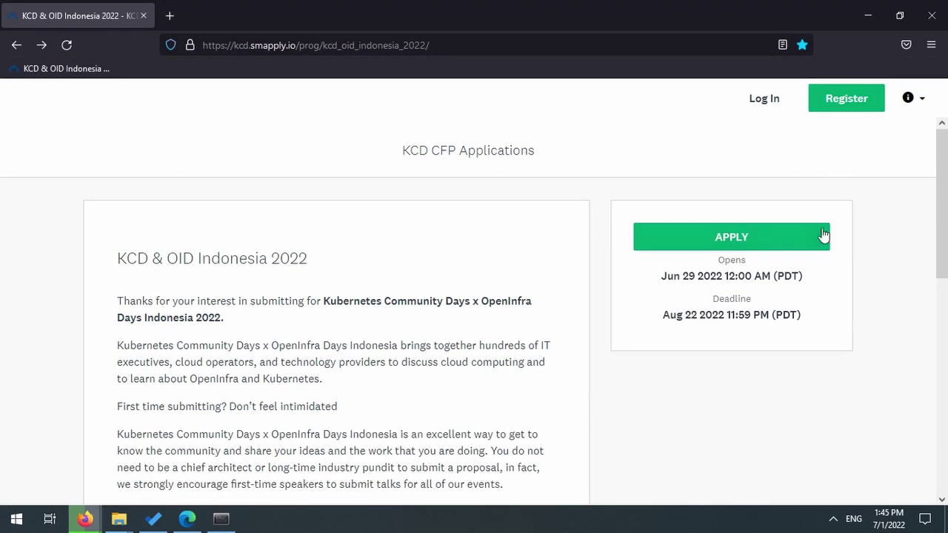
pyautogui.click(817, 238)
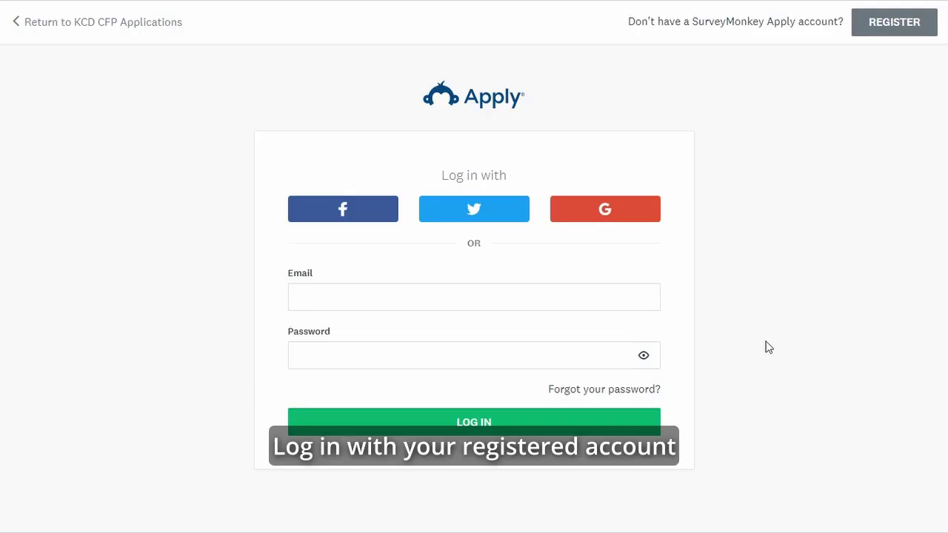
# - Log in to SurveyMonkey Apply with the registered account's email and password
pyautogui.click(538, 296)
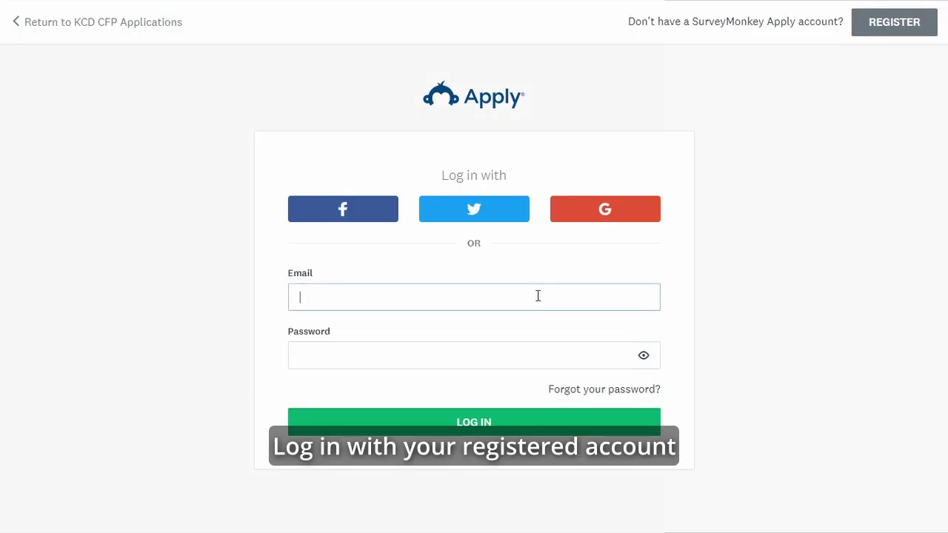
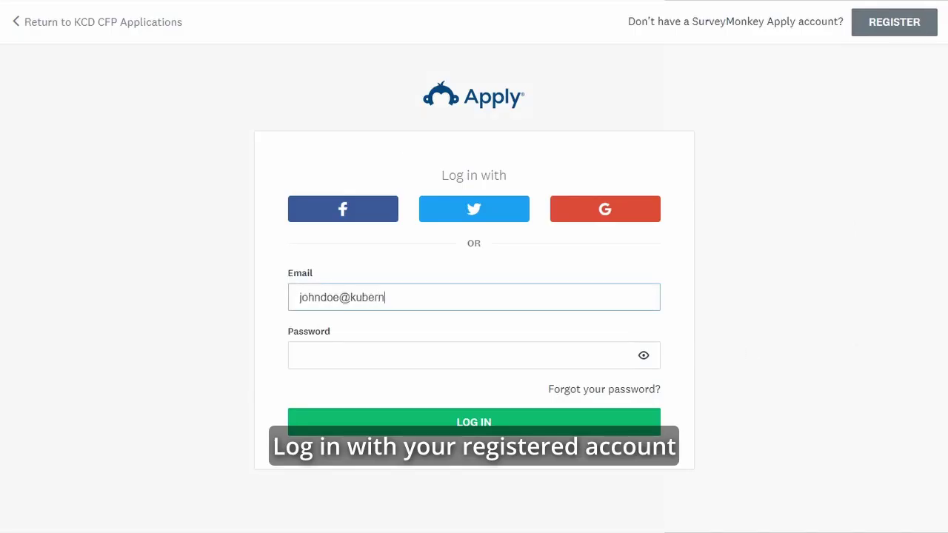
pyautogui.click(670, 303)
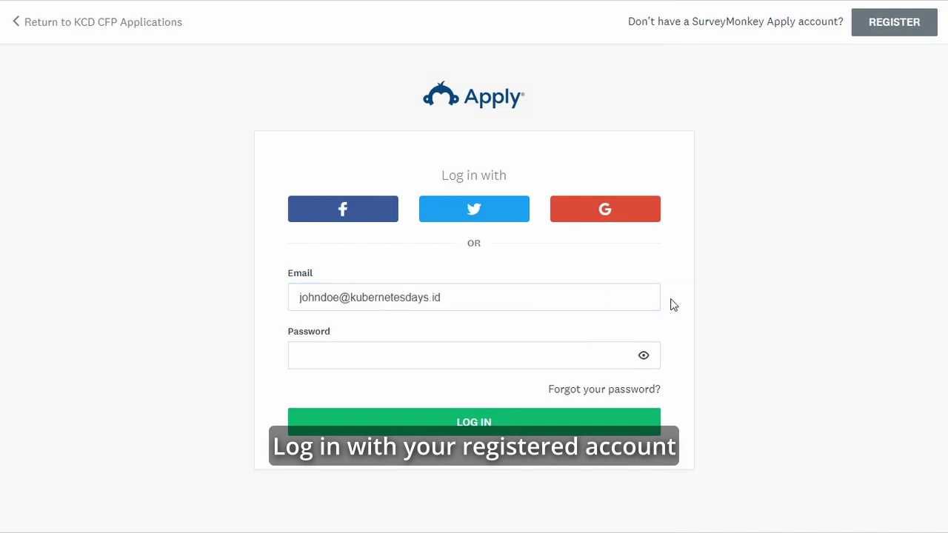
pyautogui.click(526, 358)
pyautogui.write('•••••••')
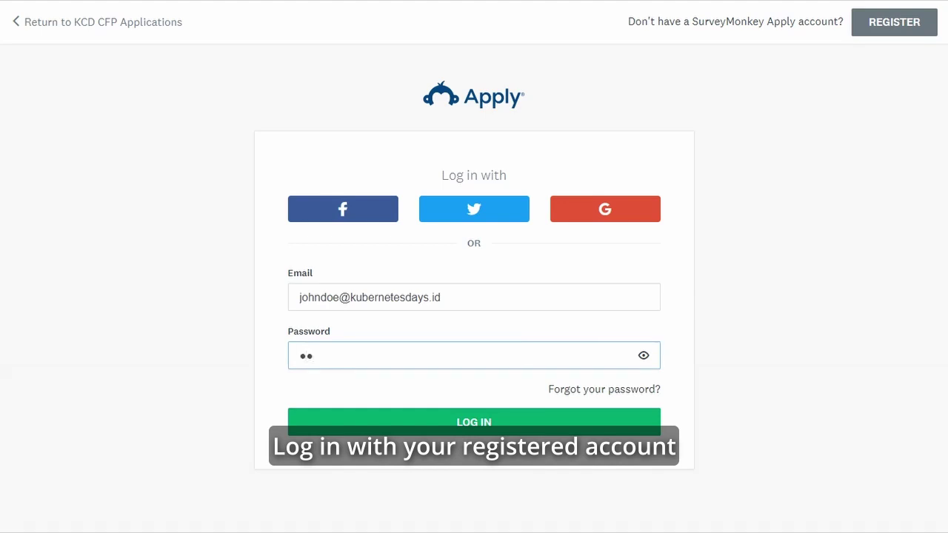
pyautogui.write('•••••••••••')
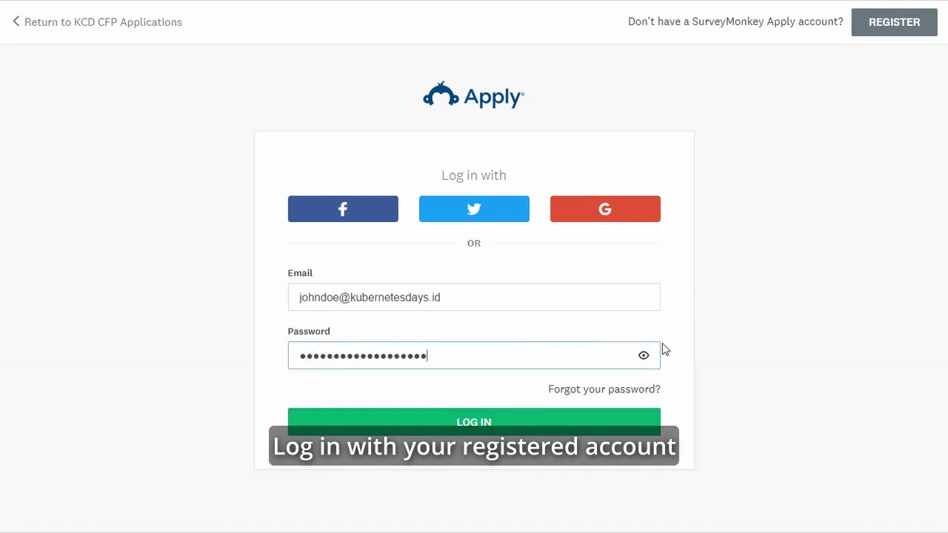
pyautogui.click(612, 432)
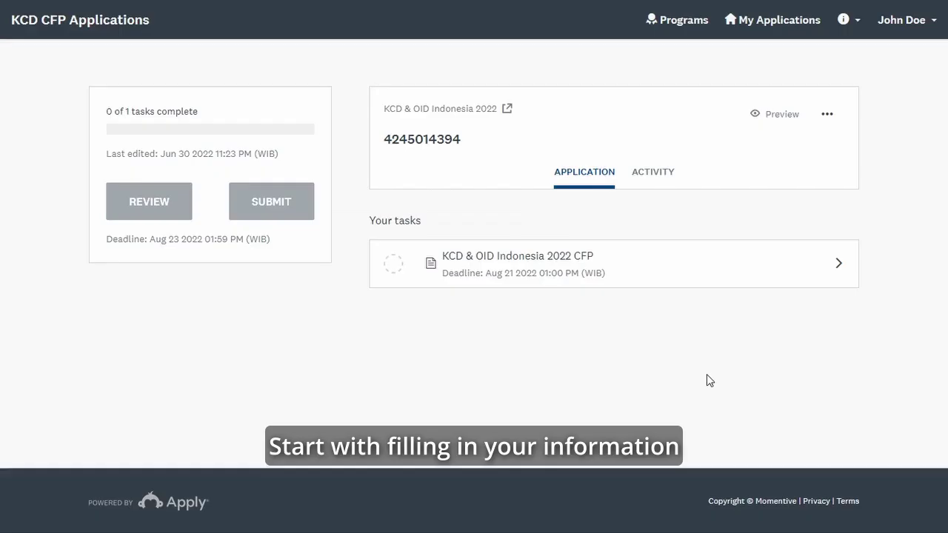
# - Open the CFP task and enter the applicant's full name, email address, and Gender Male
pyautogui.click(707, 272)
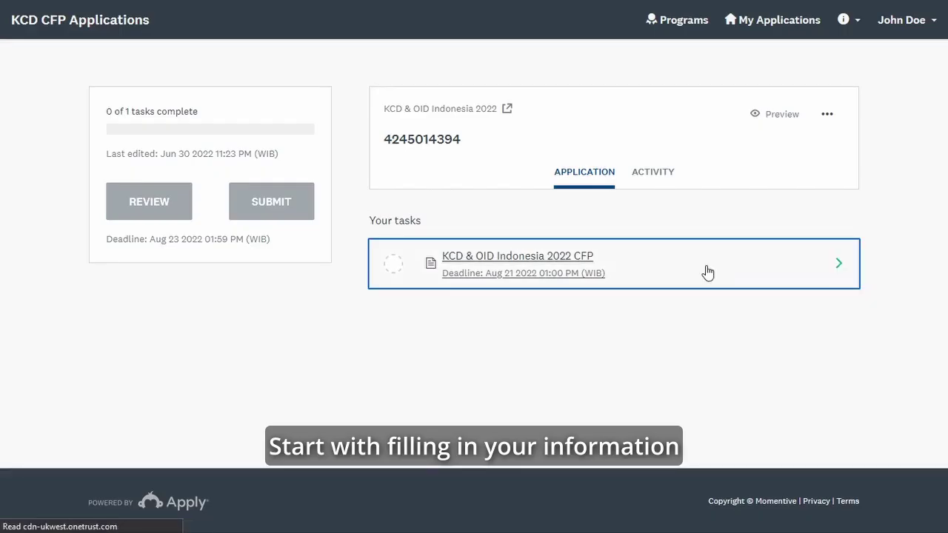
pyautogui.click(365, 291)
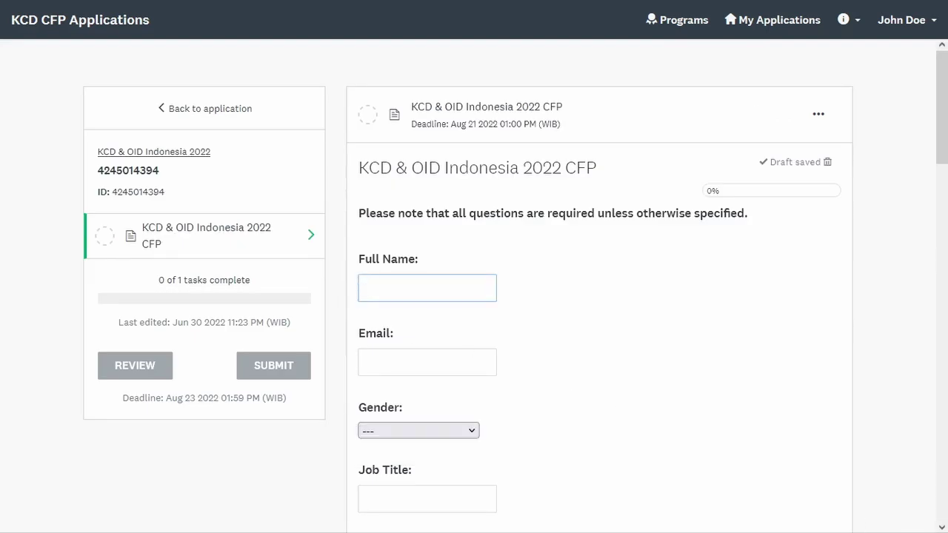
pyautogui.write('John Doe')
pyautogui.click(361, 361)
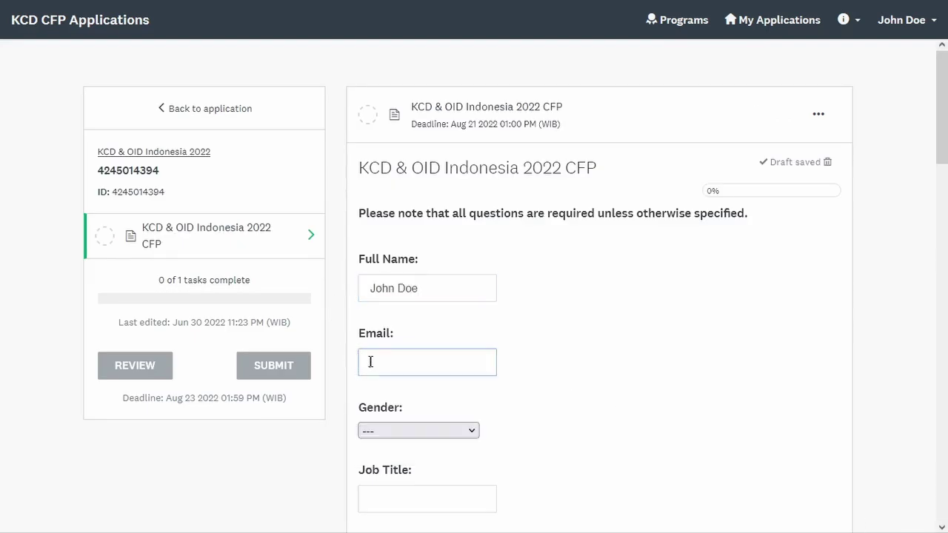
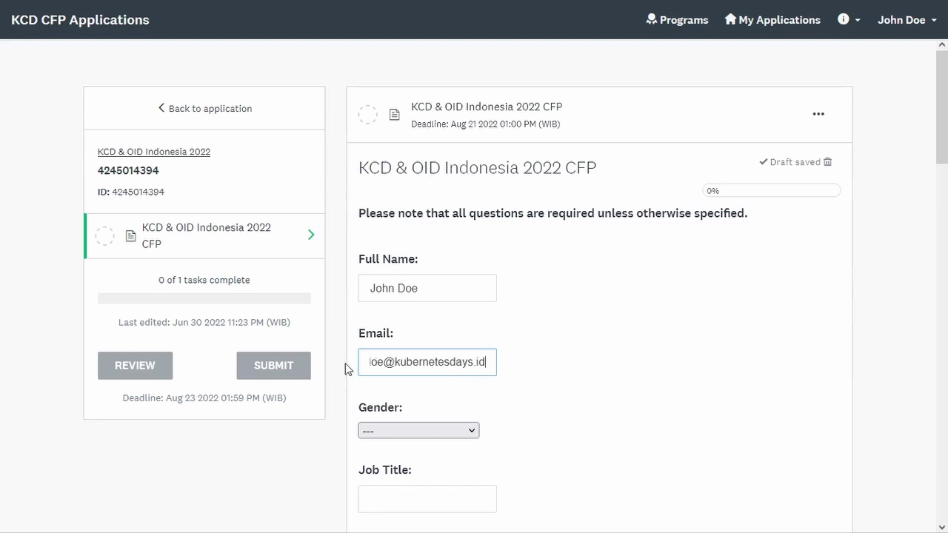
pyautogui.click(425, 433)
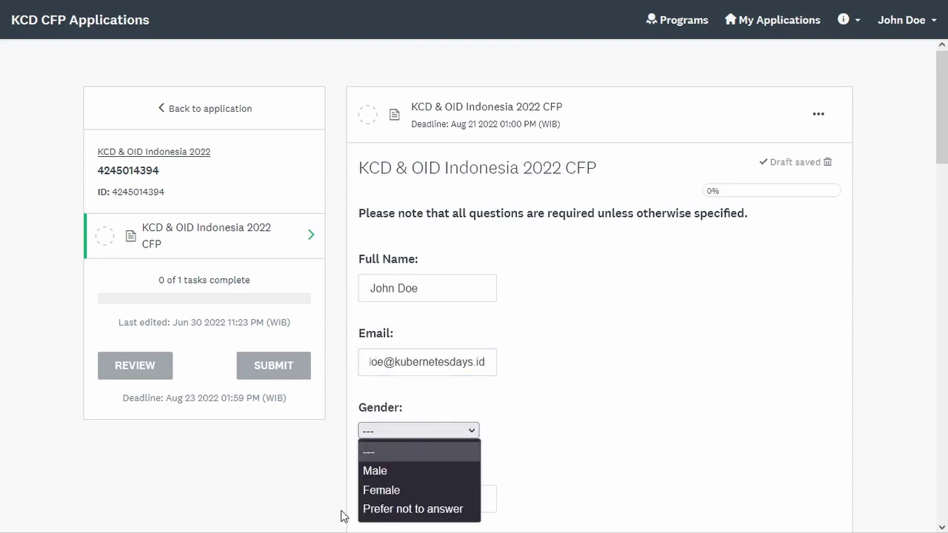
pyautogui.click(361, 474)
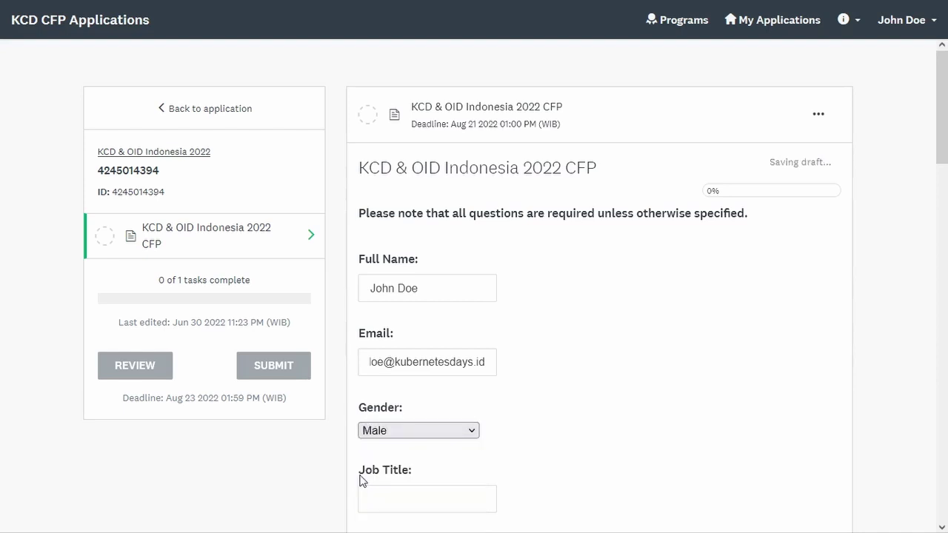
# - Enter Job Title 'Baz' and Company/Organization 'FooBar'
pyautogui.moveTo(946, 109); pyautogui.dragTo(947, 214)
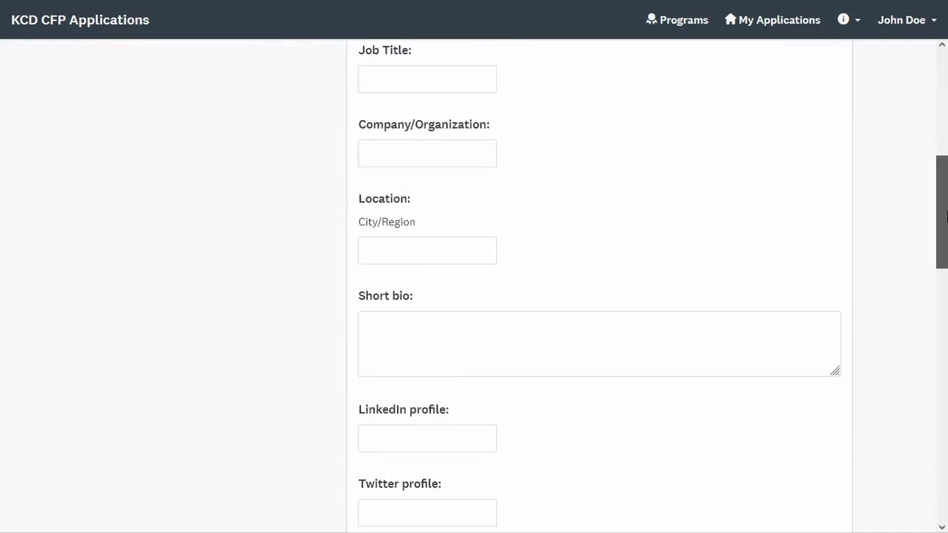
pyautogui.click(470, 84)
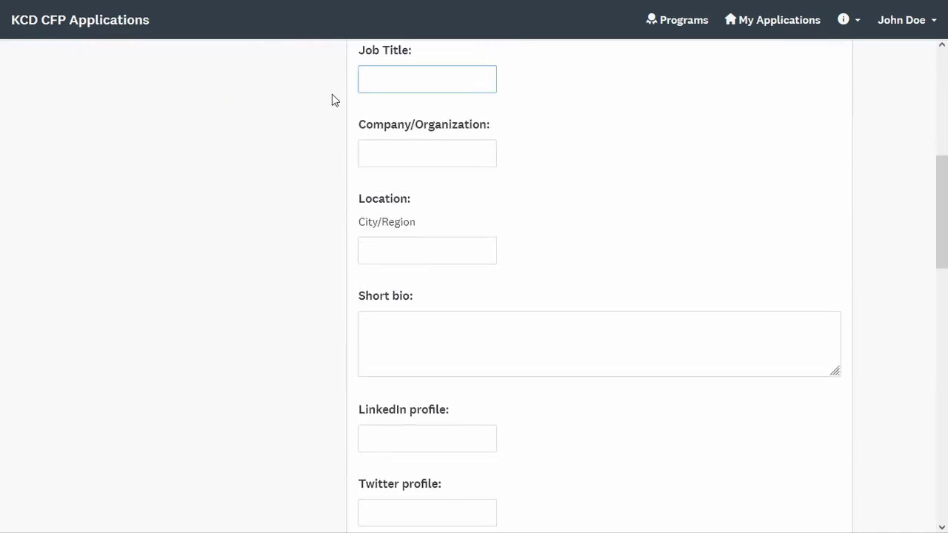
pyautogui.write('Baz')
pyautogui.click(373, 151)
pyautogui.write('FooBar')
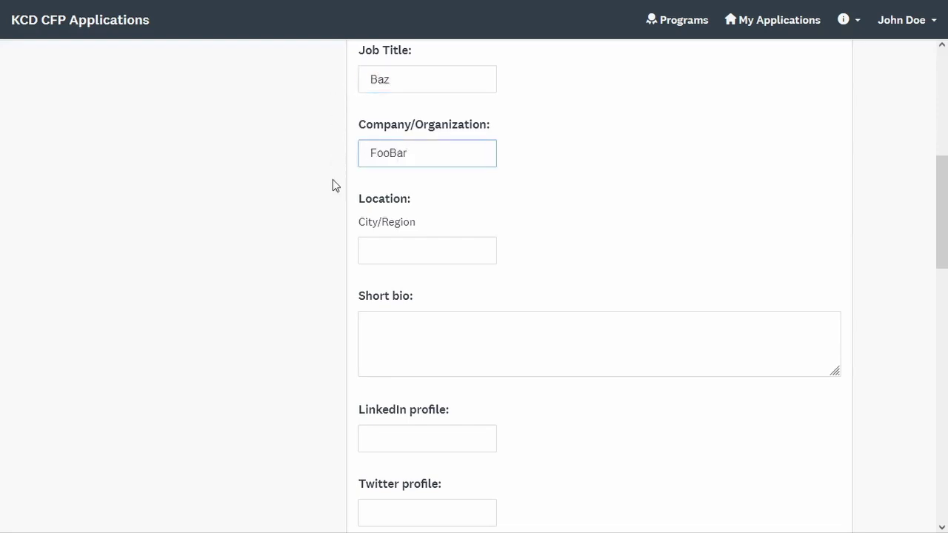
# - Set City/Region to Jakarta, the bio to 'Write your bio here', and add the LinkedIn profile URL
pyautogui.click(381, 247)
pyautogui.write('Jakarta')
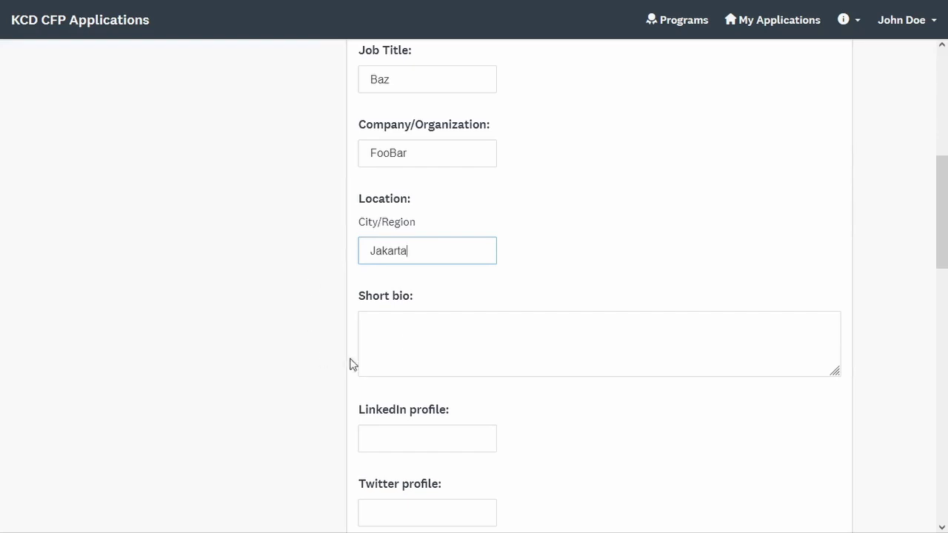
pyautogui.click(409, 339)
pyautogui.write('Wr')
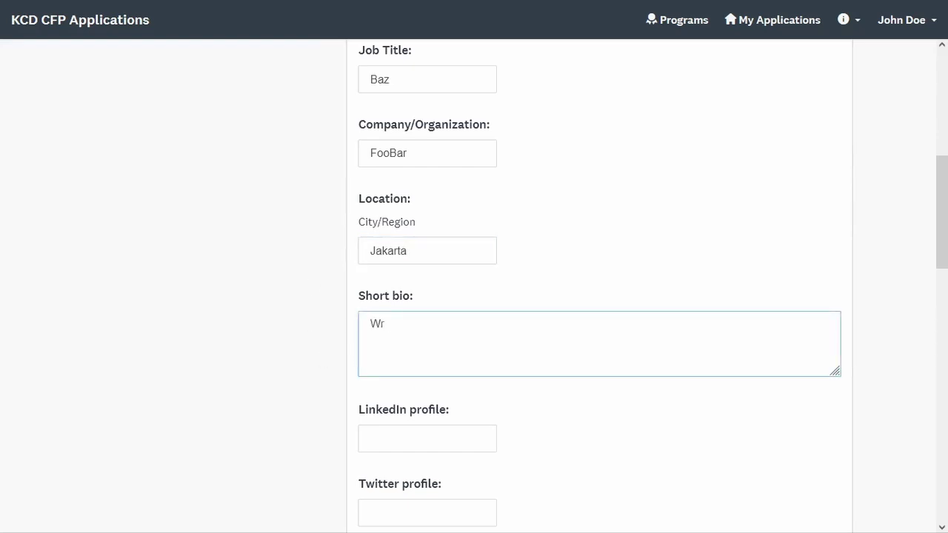
pyautogui.write('ite your bio here.')
pyautogui.click(378, 433)
pyautogui.write('https')
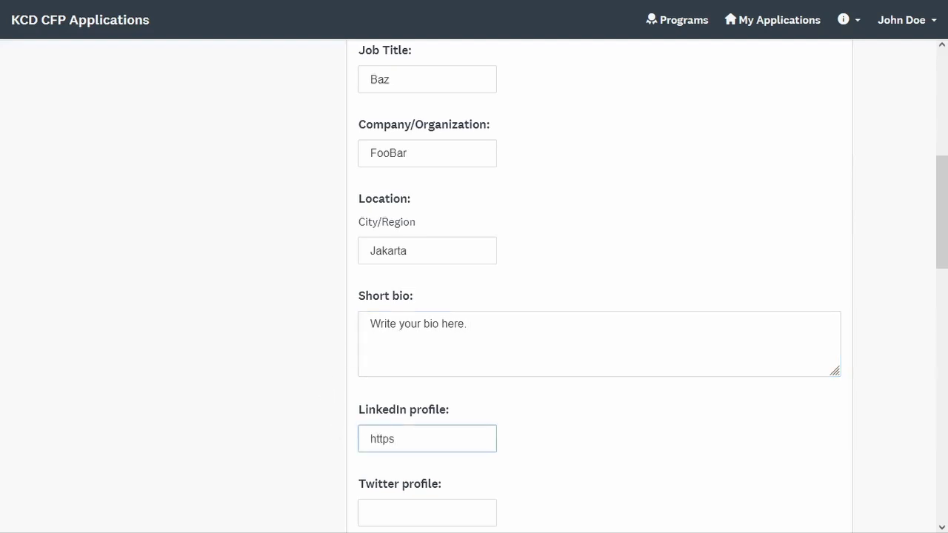
pyautogui.write('://linkedin.com/in/')
pyautogui.write('johndoe')
pyautogui.click(327, 450)
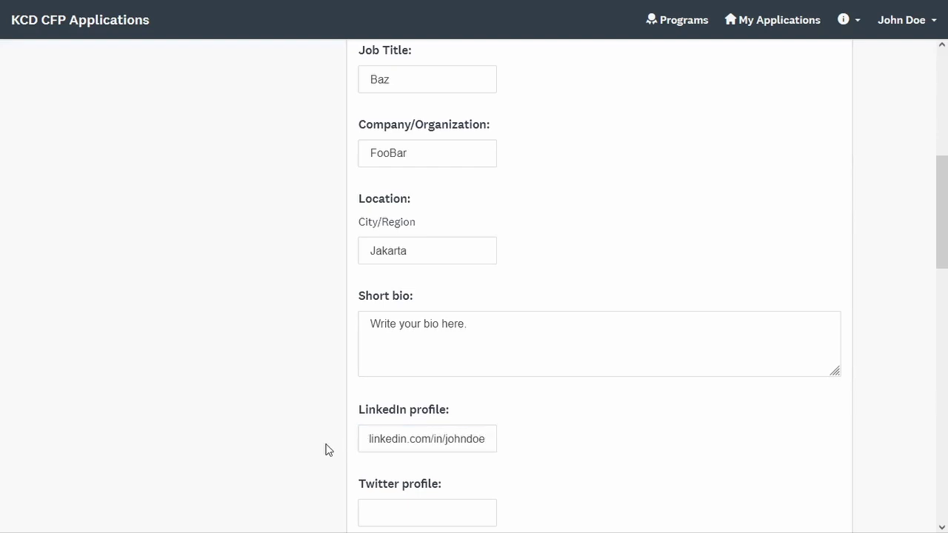
pyautogui.moveTo(942, 231); pyautogui.dragTo(945, 337)
# - Fill in the applicant's Twitter handle and Telegram ID
pyautogui.click(464, 84)
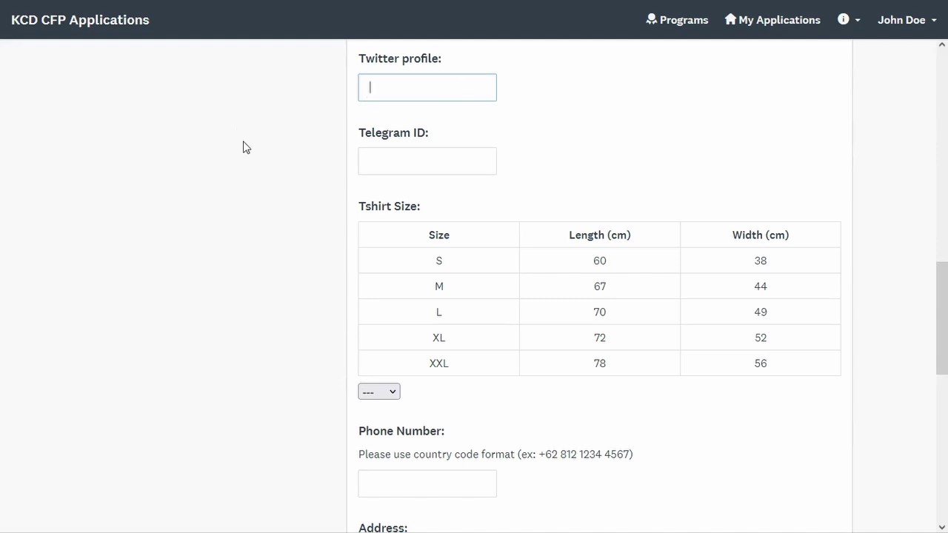
pyautogui.write('johndoe')
pyautogui.click(274, 135)
pyautogui.click(419, 160)
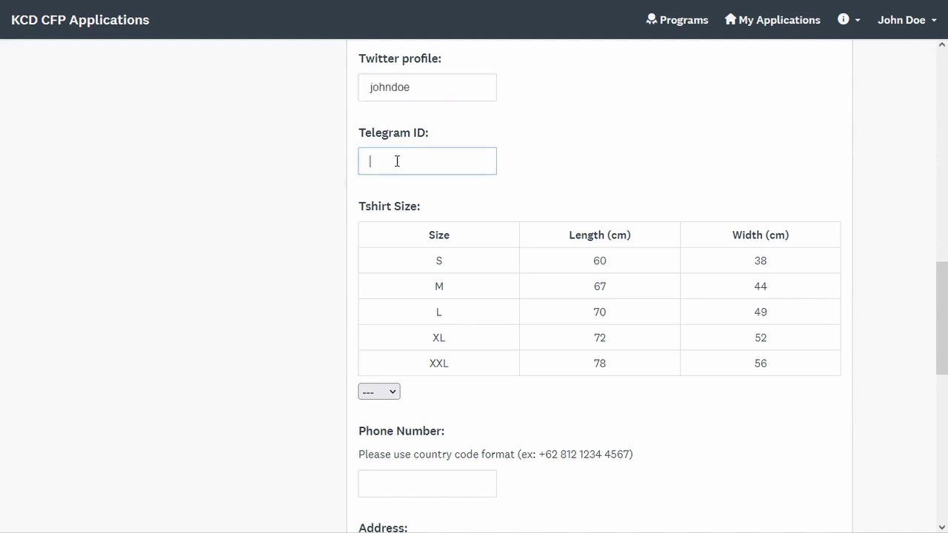
pyautogui.write('johndoe')
pyautogui.click(324, 210)
# - Choose T-shirt size L and enter the phone number with its country code
pyautogui.click(370, 394)
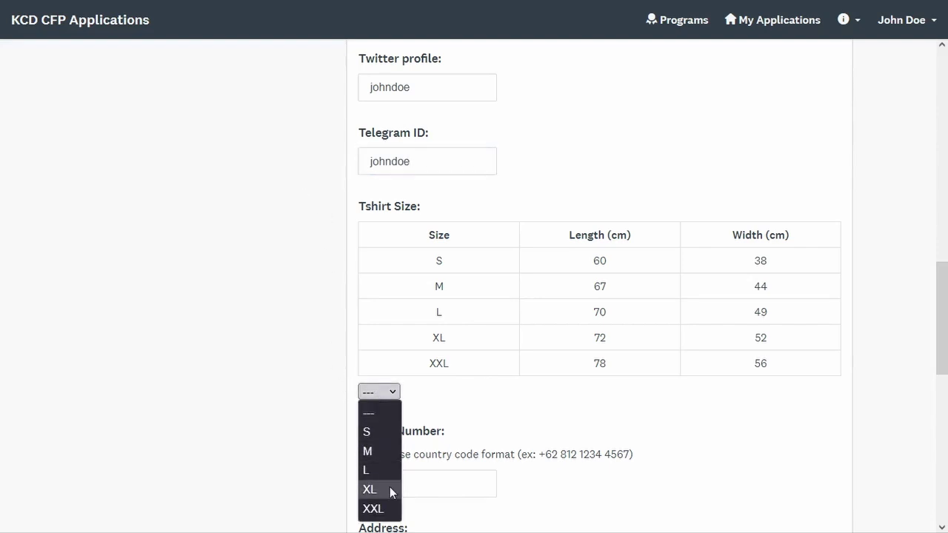
pyautogui.click(388, 465)
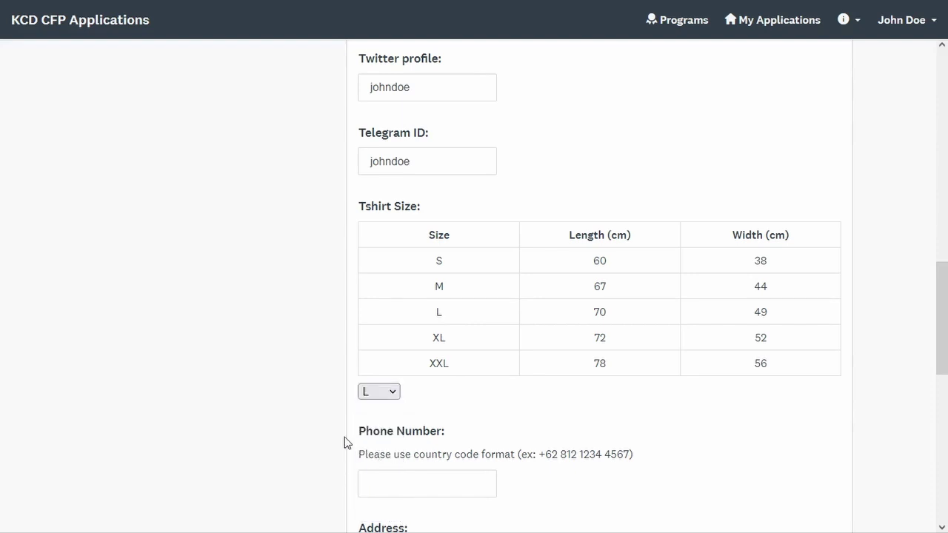
pyautogui.click(389, 485)
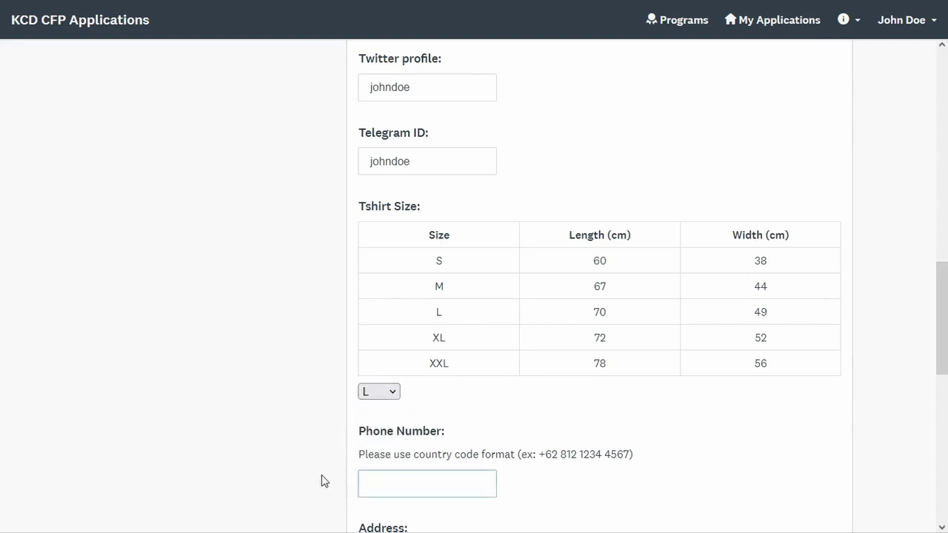
pyautogui.click(328, 485)
pyautogui.moveTo(943, 332); pyautogui.dragTo(946, 451)
# - Enter the home address and answer Yes to the end-user company and first-time speaker questions
pyautogui.click(625, 137)
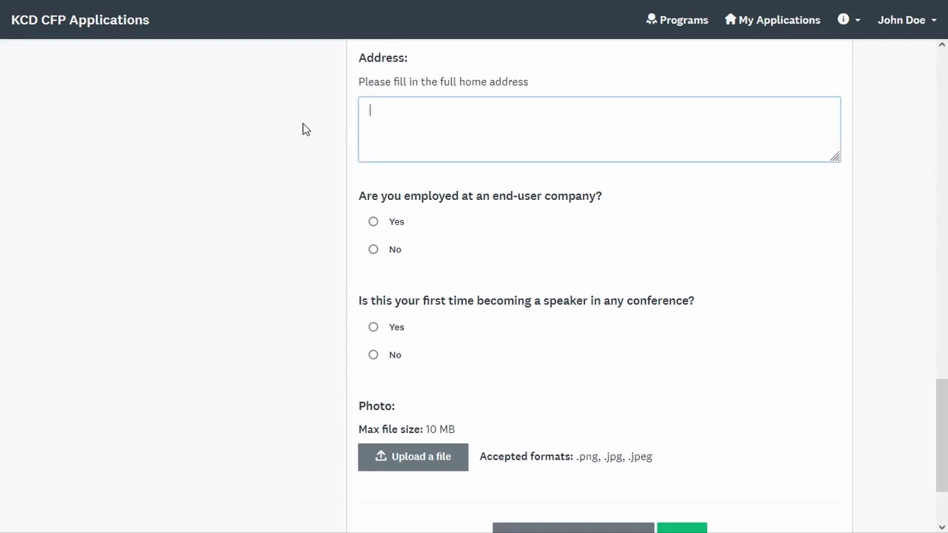
pyautogui.write('101 West Street ')
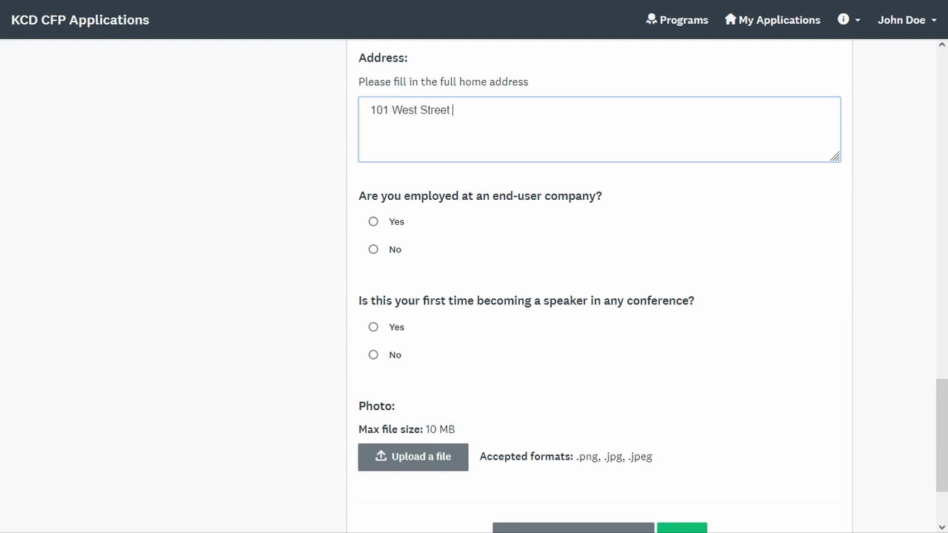
pyautogui.write('Avenue')
pyautogui.click(316, 141)
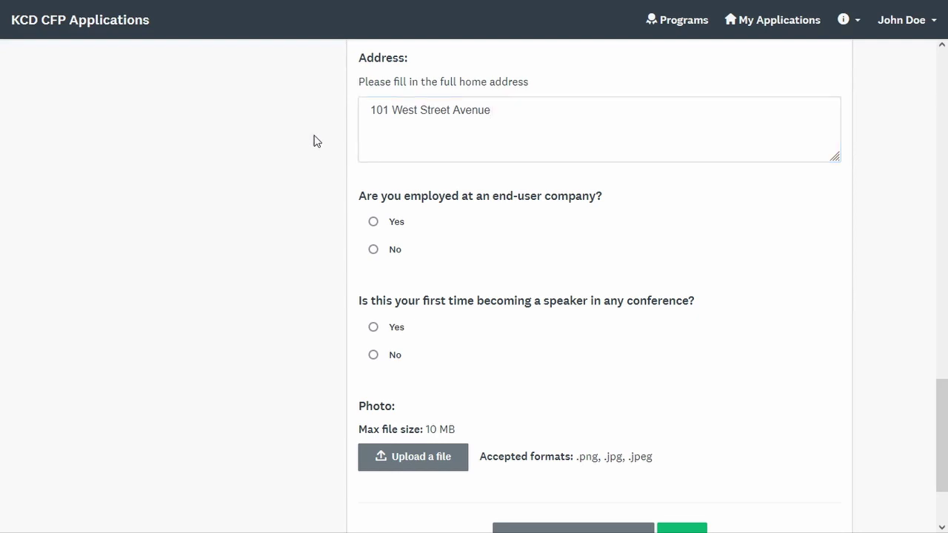
pyautogui.click(373, 222)
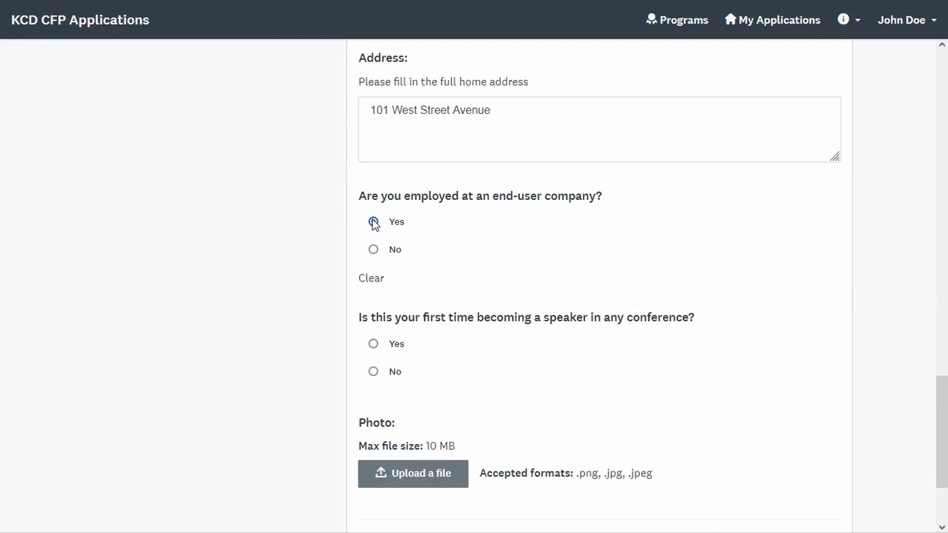
pyautogui.click(374, 344)
# - Attach a .jpg photo and continue to the next application page
pyautogui.scroll(-2, 804, 453)
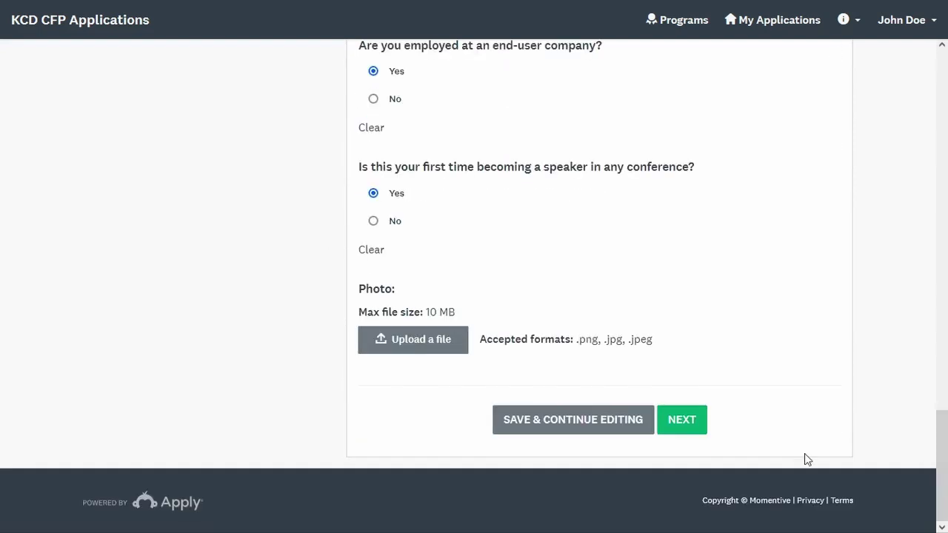
pyautogui.click(457, 340)
pyautogui.doubleClick(192, 138)
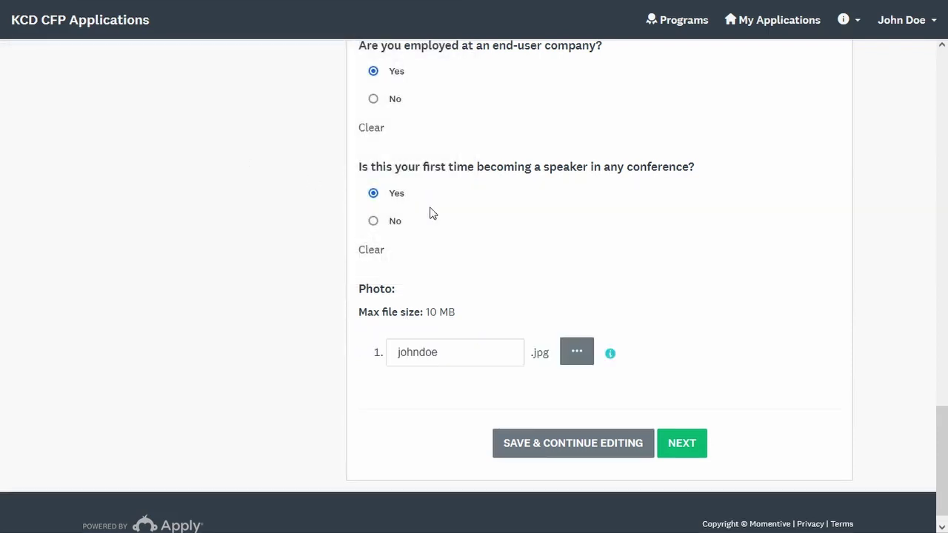
pyautogui.click(702, 453)
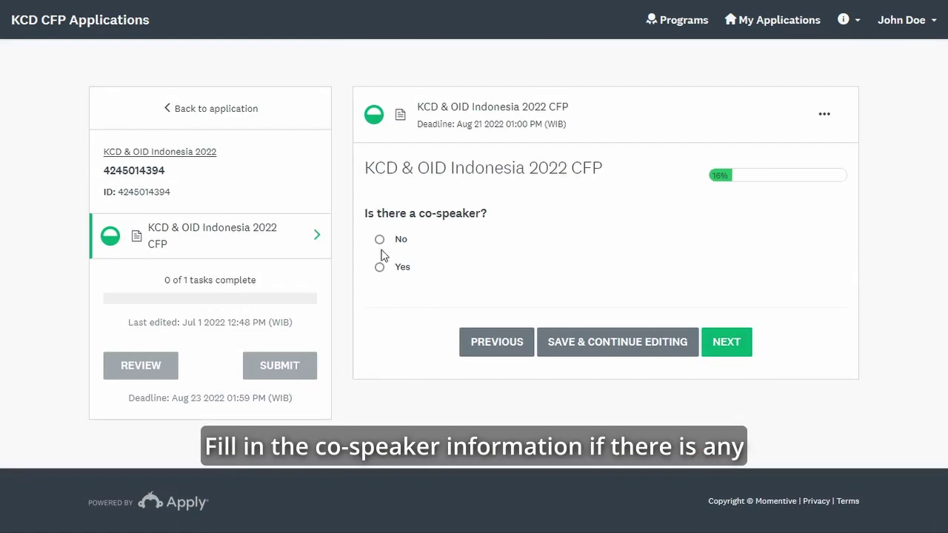
# - Answer No to 'Is there a co-speaker?' and continue to the Select Conference page
pyautogui.click(379, 267)
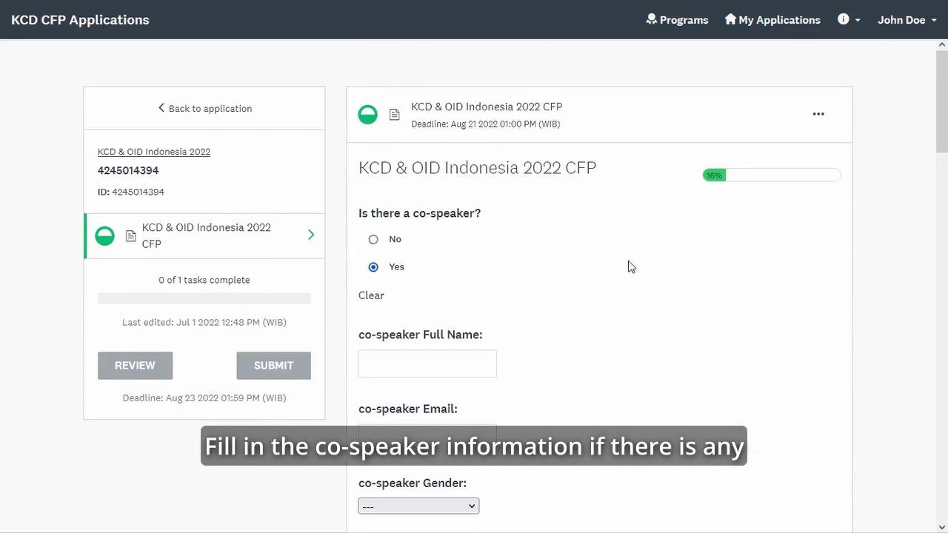
pyautogui.click(377, 241)
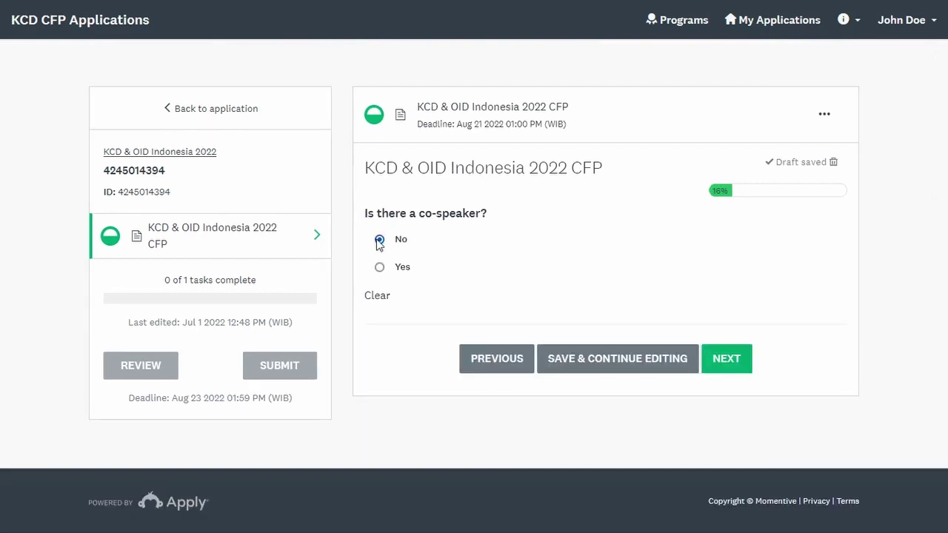
pyautogui.click(742, 366)
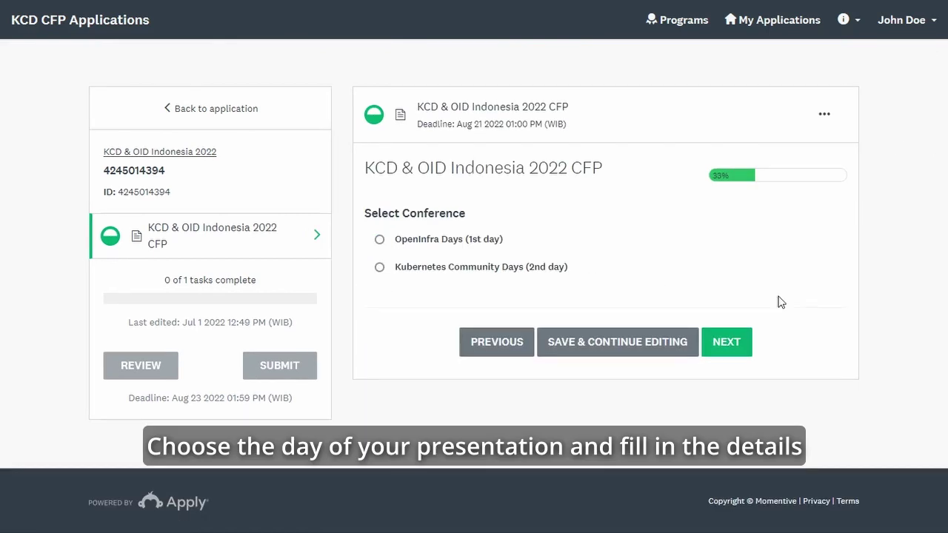
# - Select OpenInfra Days (1st day) as the conference and proceed to presentation details
pyautogui.click(379, 267)
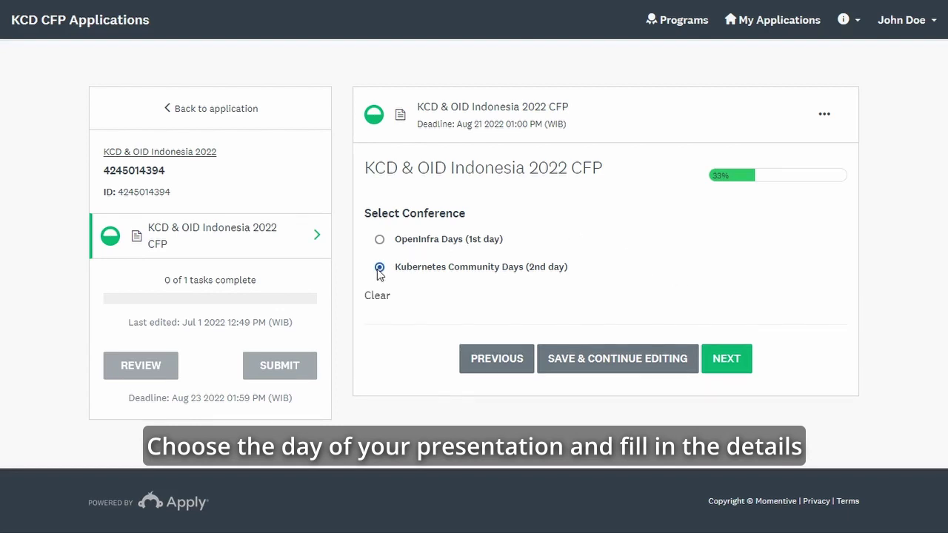
pyautogui.click(378, 242)
pyautogui.click(726, 358)
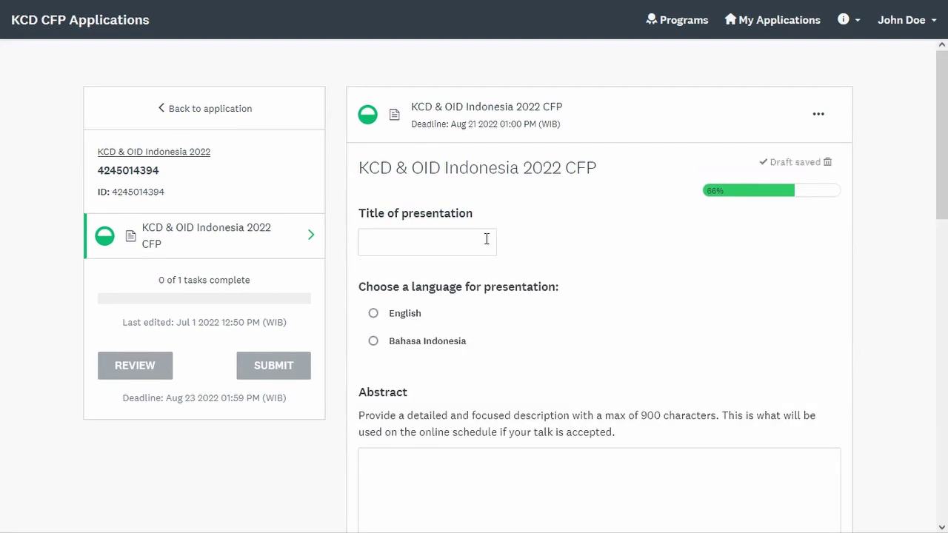
# - Title the talk 'Importance of FooBar', choose English, and type abstract 'Please provide your abstract here'
pyautogui.click(487, 241)
pyautogui.write('Importance')
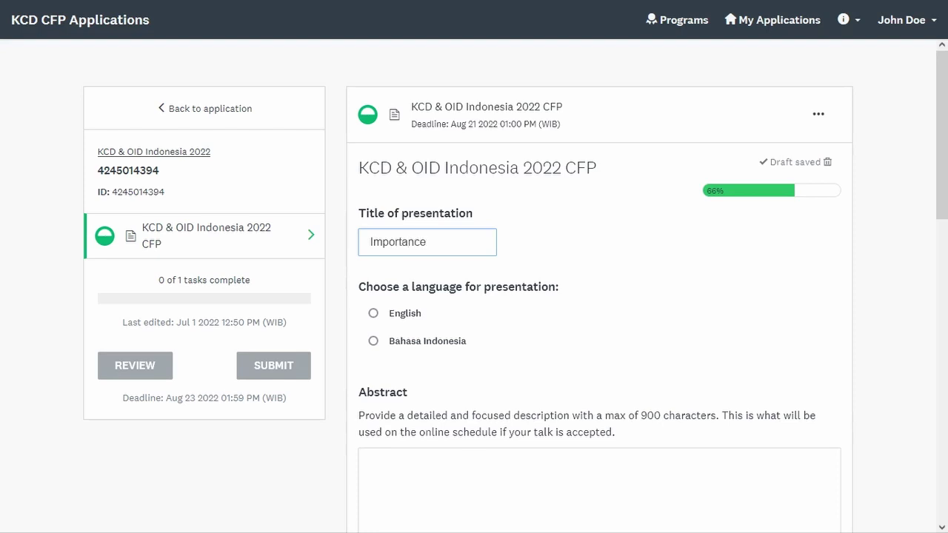
pyautogui.write(' of FooBar')
pyautogui.click(373, 314)
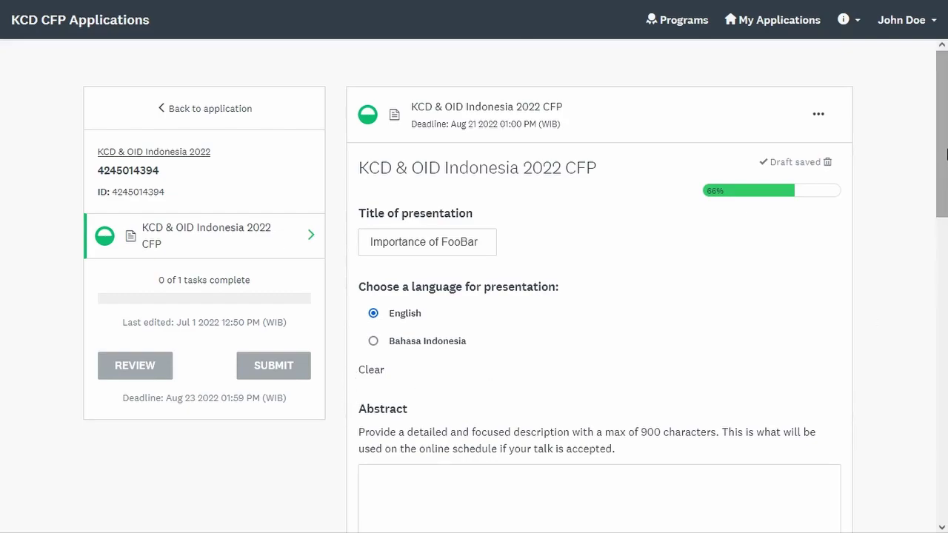
pyautogui.moveTo(947, 166); pyautogui.dragTo(947, 283)
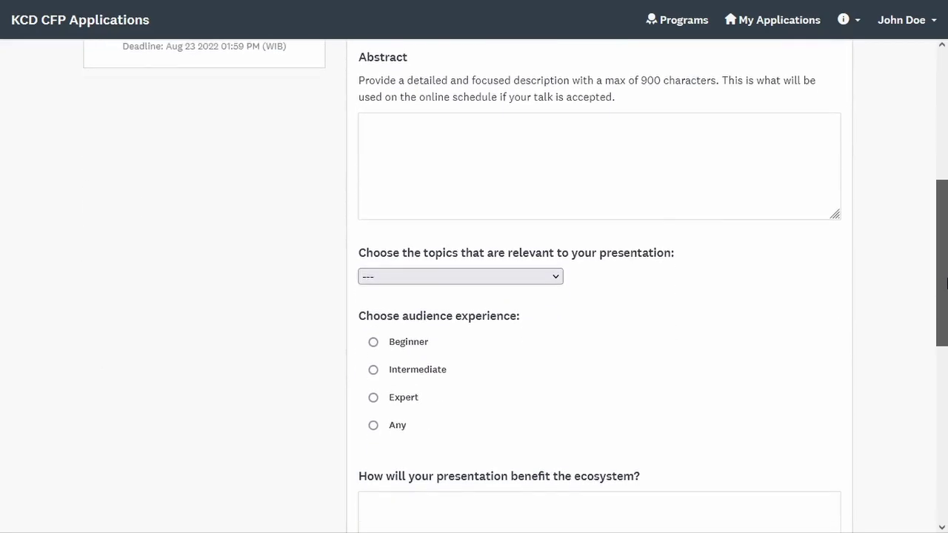
pyautogui.click(587, 159)
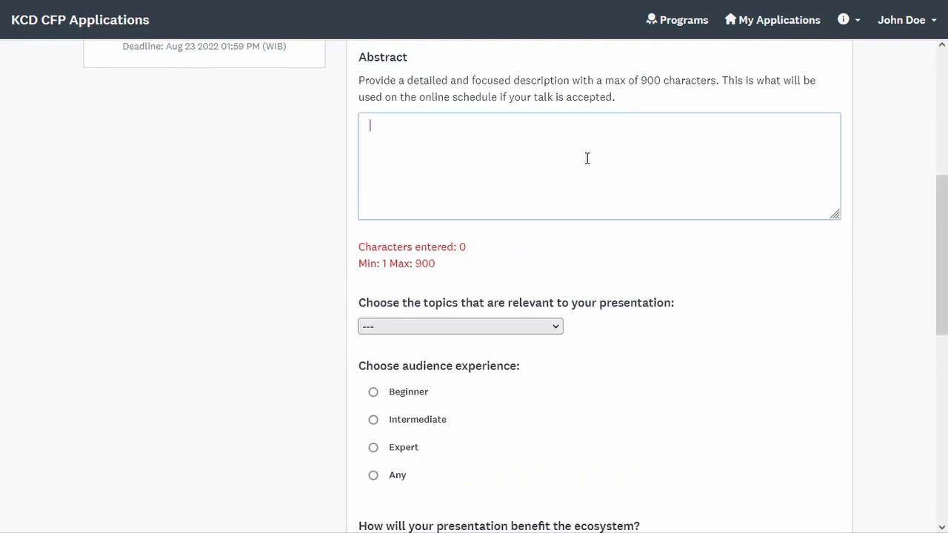
pyautogui.write('Please ')
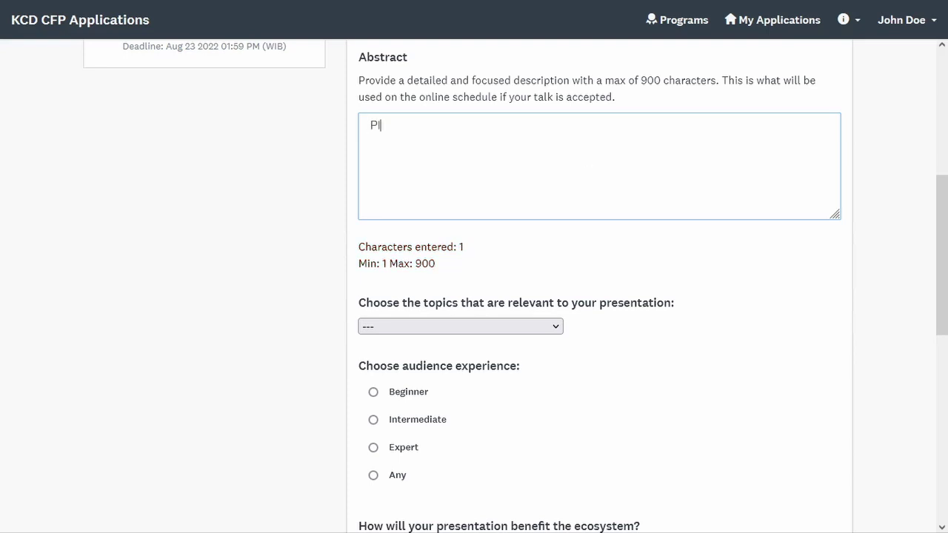
pyautogui.write('provide your ab')
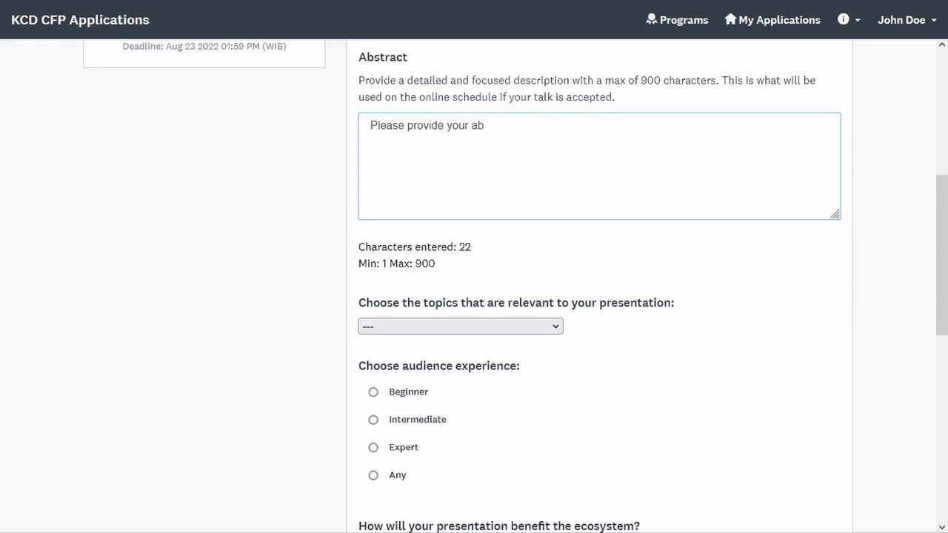
pyautogui.write('stract here')
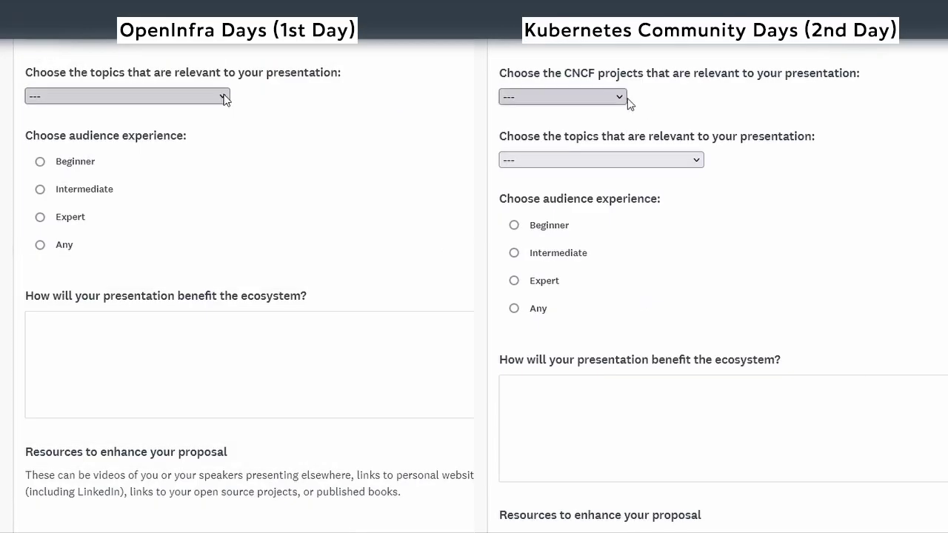
# - Set the Kubernetes Community Days CNCF project dropdown to 'other'
pyautogui.click(620, 97)
pyautogui.click(223, 97)
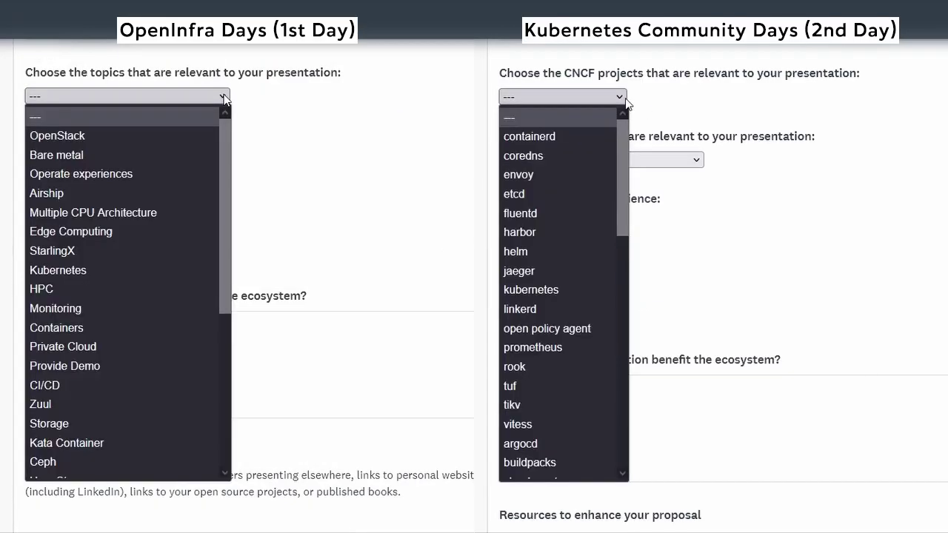
pyautogui.press('Down')
pyautogui.click(620, 97)
pyautogui.click(621, 97)
pyautogui.press('End')
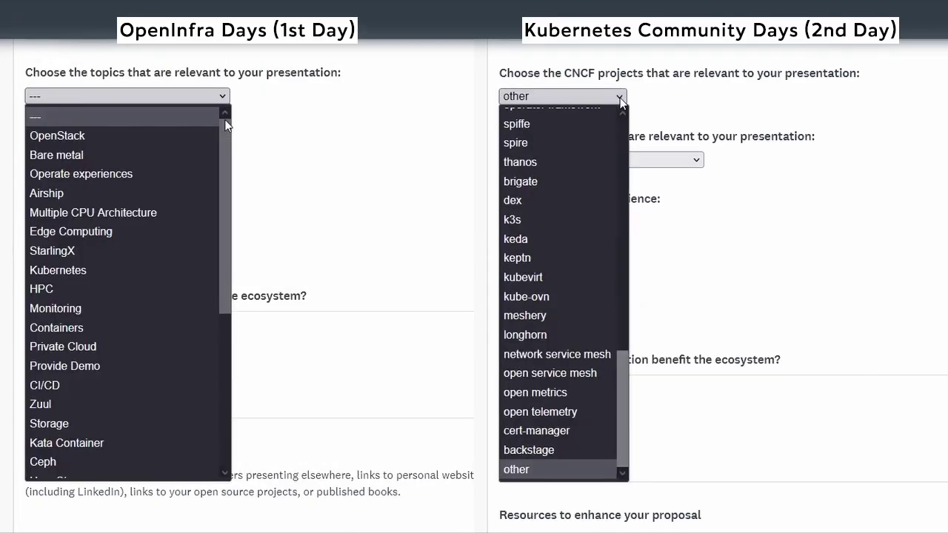
pyautogui.click(621, 99)
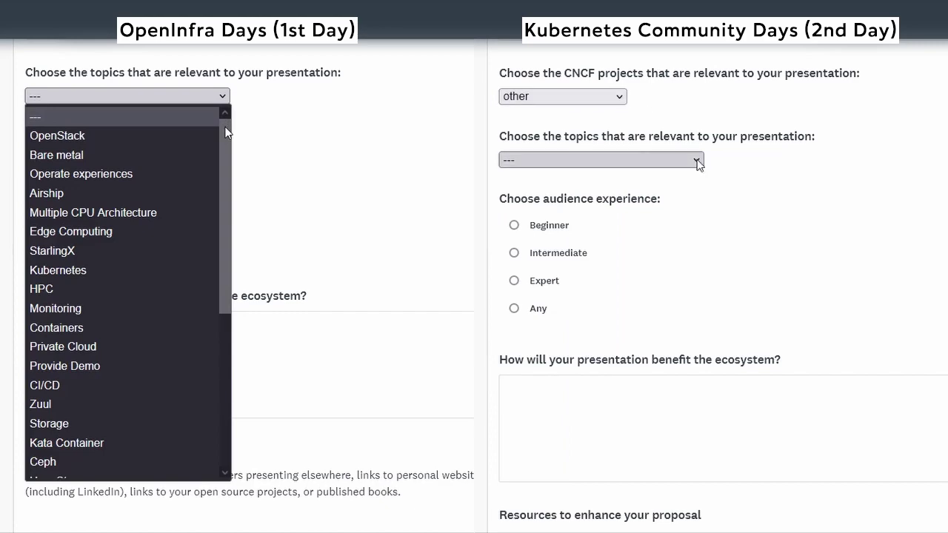
# - Choose '101' as the Kubernetes day presentation topic
pyautogui.click(698, 161)
pyautogui.moveTo(226, 132); pyautogui.dragTo(229, 300)
pyautogui.click(692, 198)
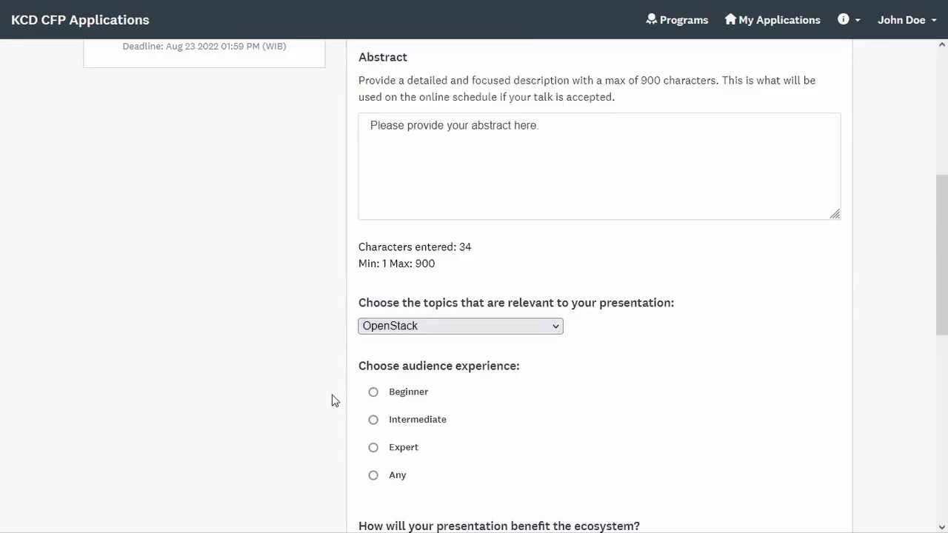
# - Set audience experience to Any and answer ecosystem benefit with 'Please describe your presentation benefit here.'
pyautogui.click(373, 476)
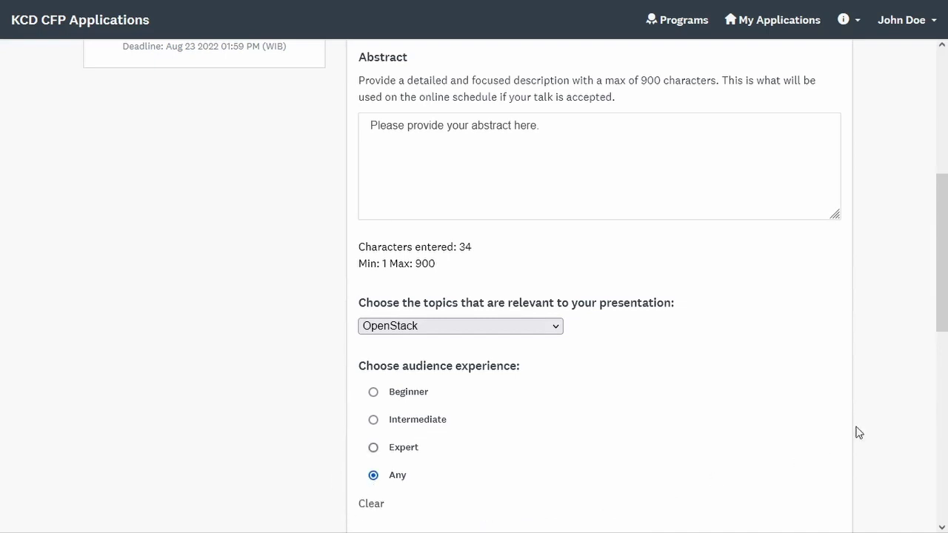
pyautogui.moveTo(946, 252); pyautogui.dragTo(947, 412)
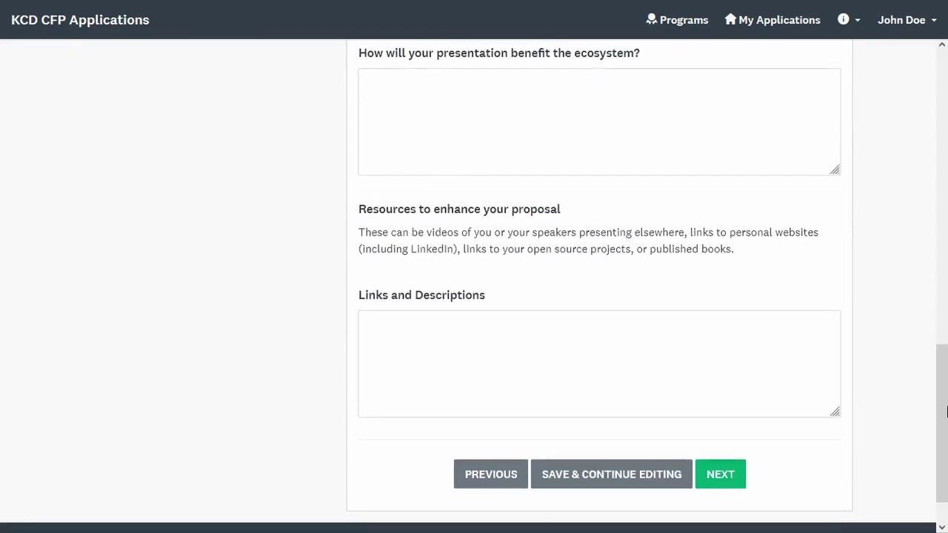
pyautogui.click(628, 117)
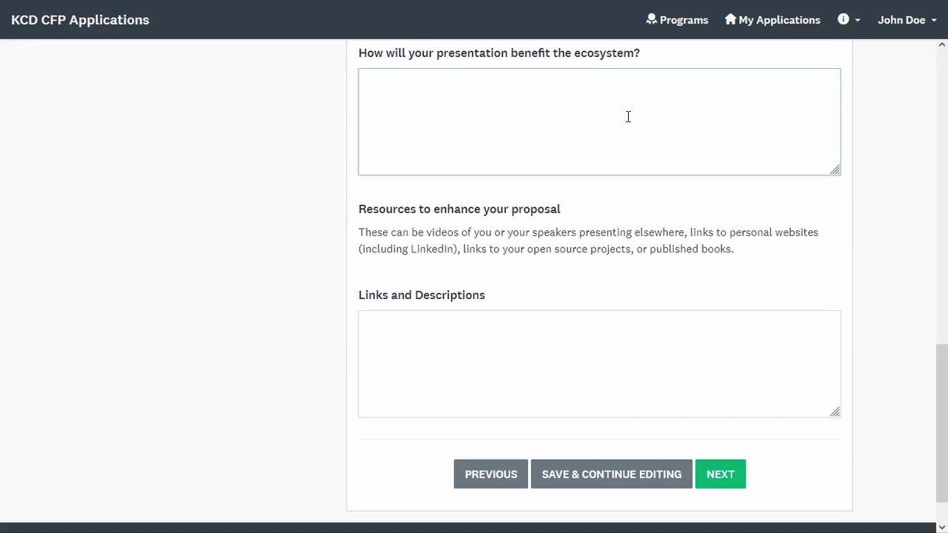
pyautogui.write('Please describe your presentation benefit here')
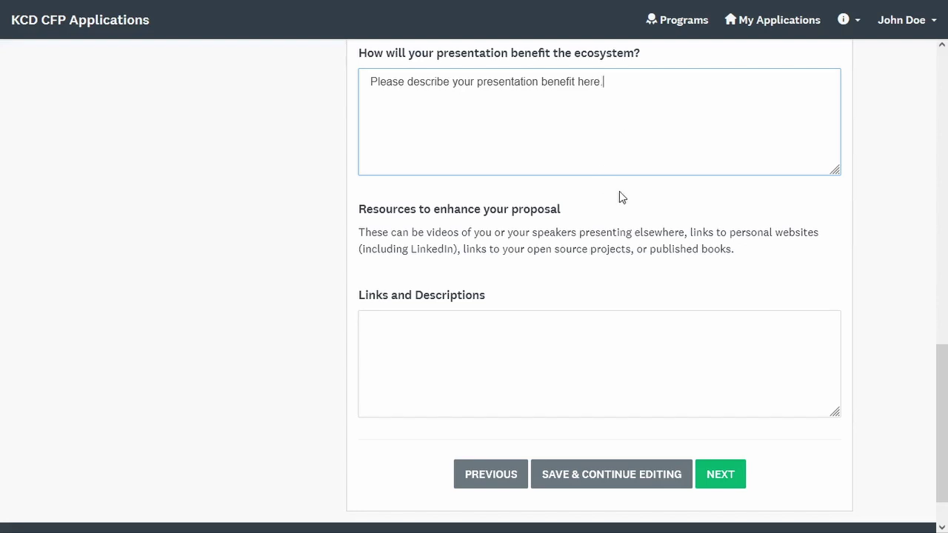
pyautogui.write('.')
pyautogui.click(856, 248)
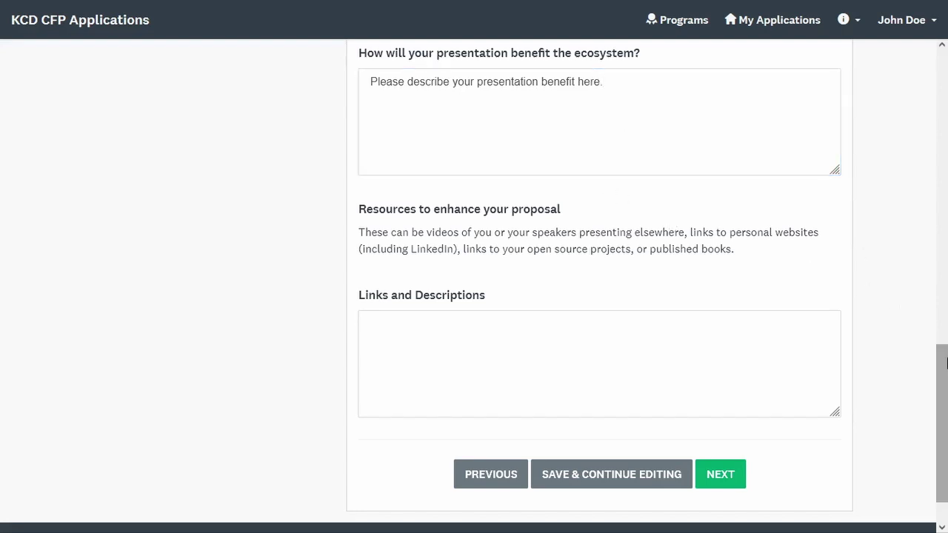
# - Enter 'Please add your resources here' under Links and Descriptions and save the page
pyautogui.scroll(-2, 939, 418)
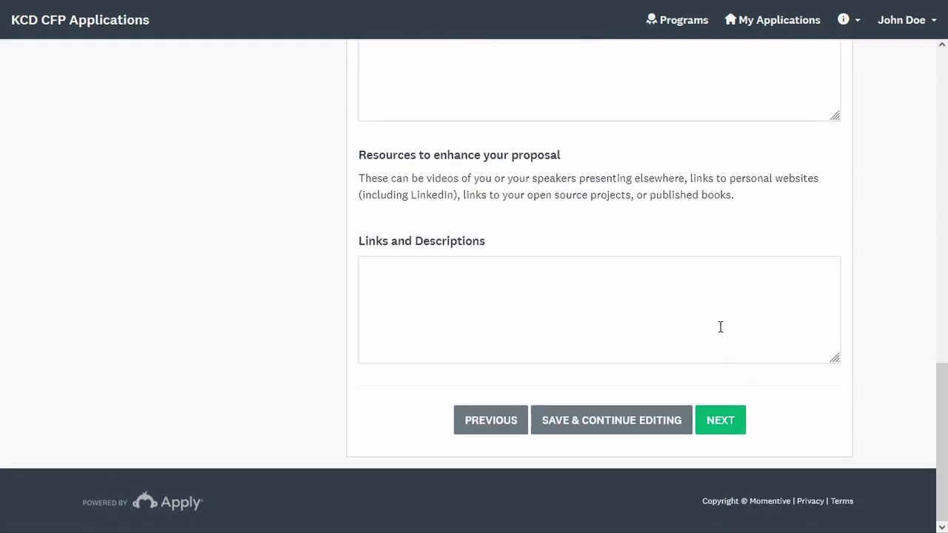
pyautogui.click(720, 326)
pyautogui.write('Please add your resources here.')
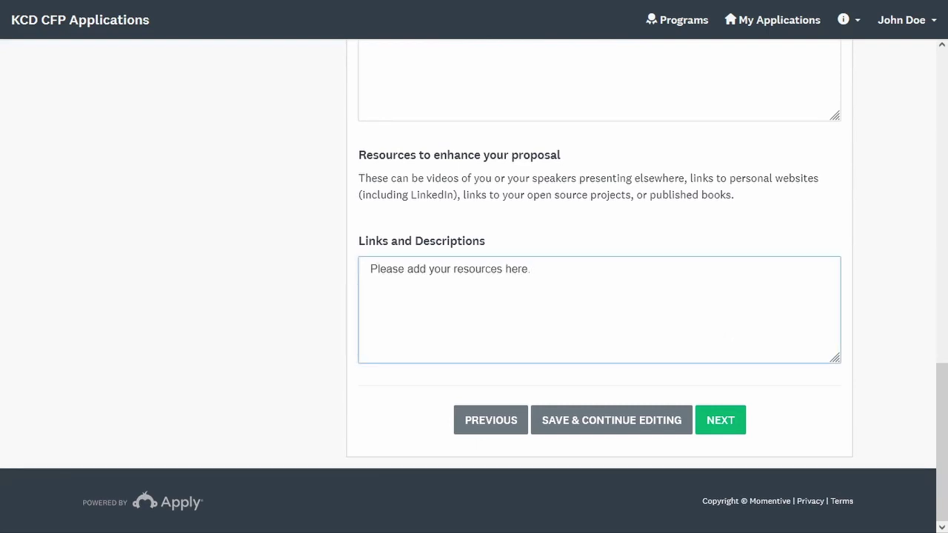
pyautogui.click(801, 409)
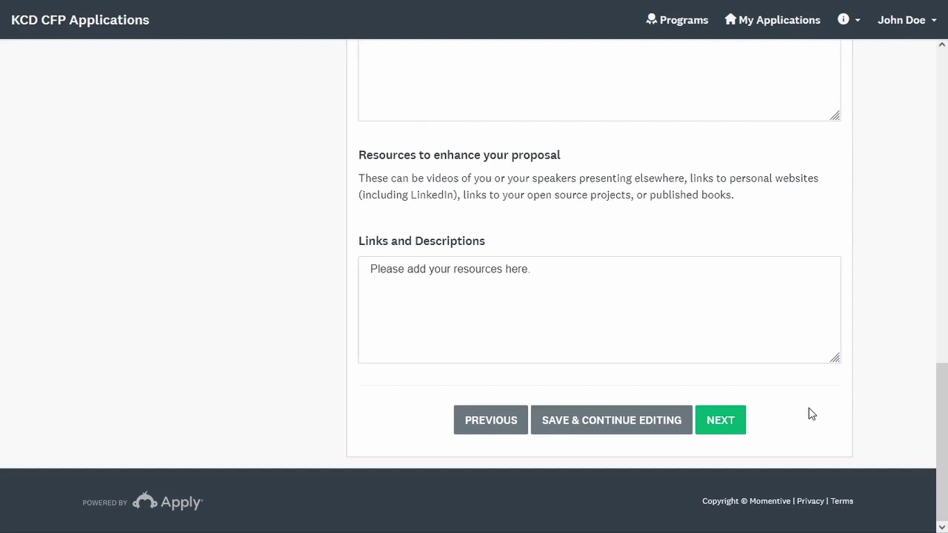
pyautogui.click(736, 423)
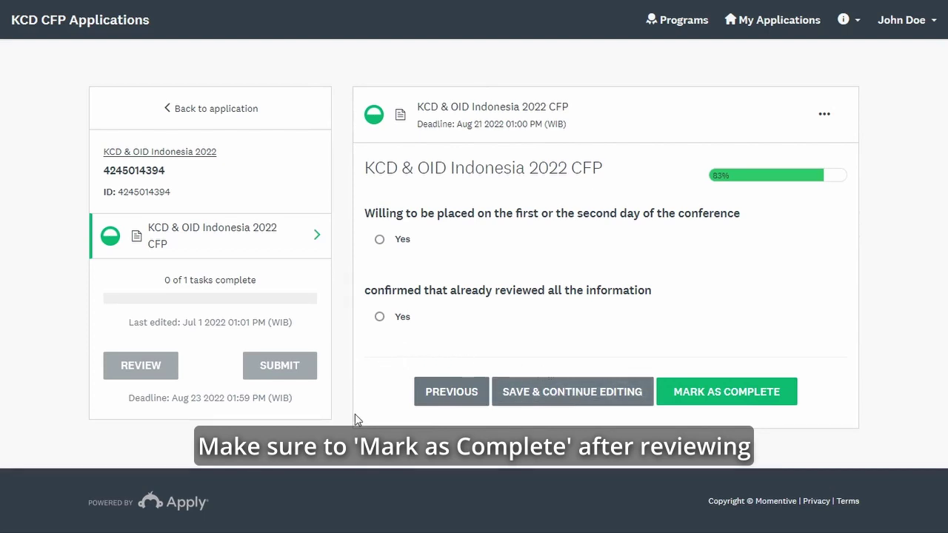
# - Answer Yes to either conference day and to information reviewed, then mark the CFP task complete
pyautogui.click(379, 240)
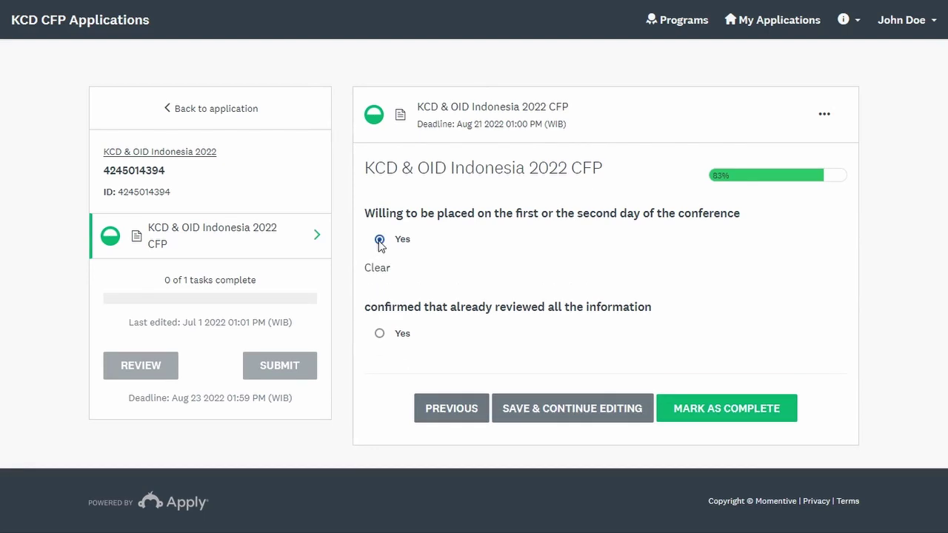
pyautogui.click(379, 335)
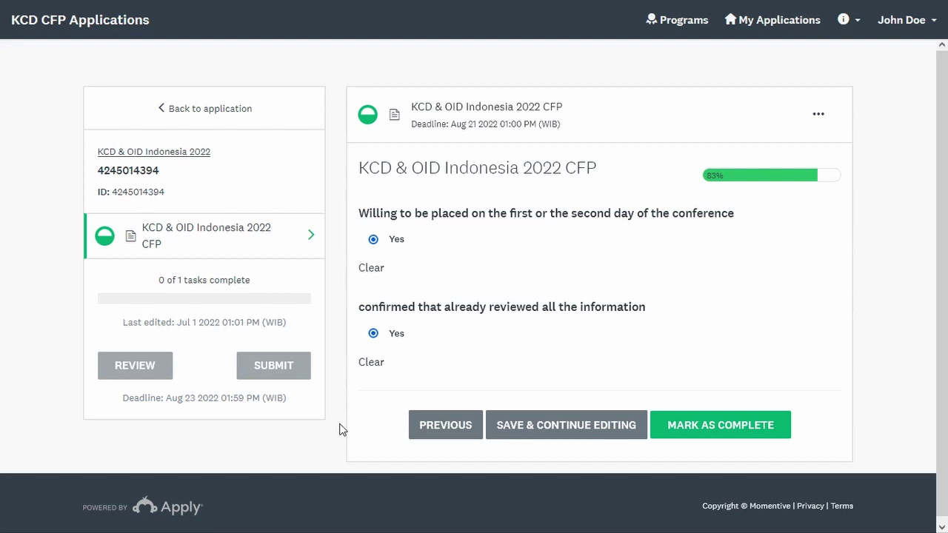
pyautogui.click(771, 439)
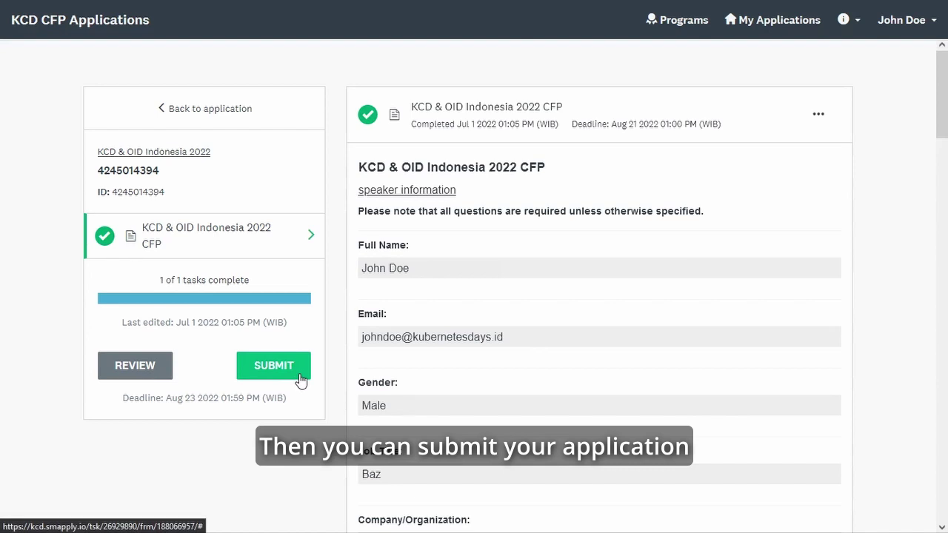
# - Submit the KCD & OID Indonesia 2022 application and confirm the submission
pyautogui.click(301, 380)
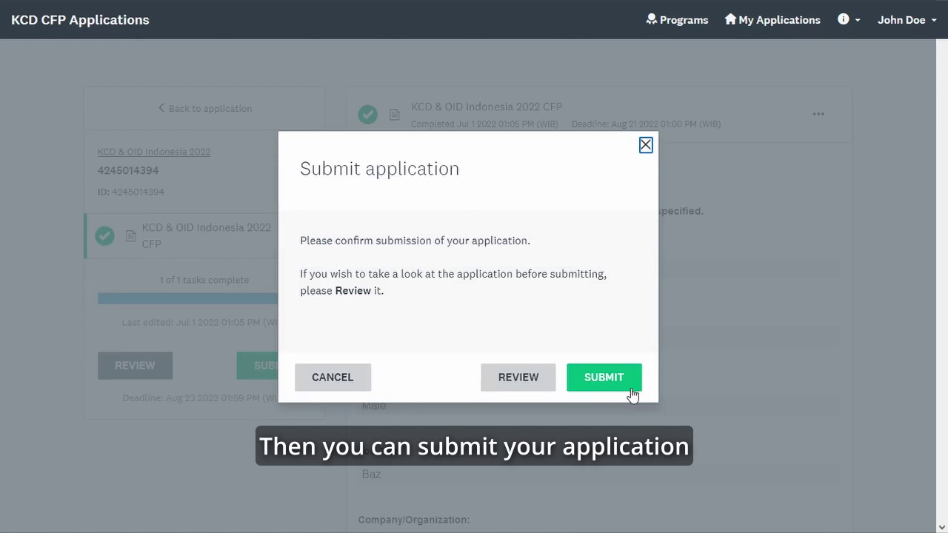
pyautogui.click(630, 389)
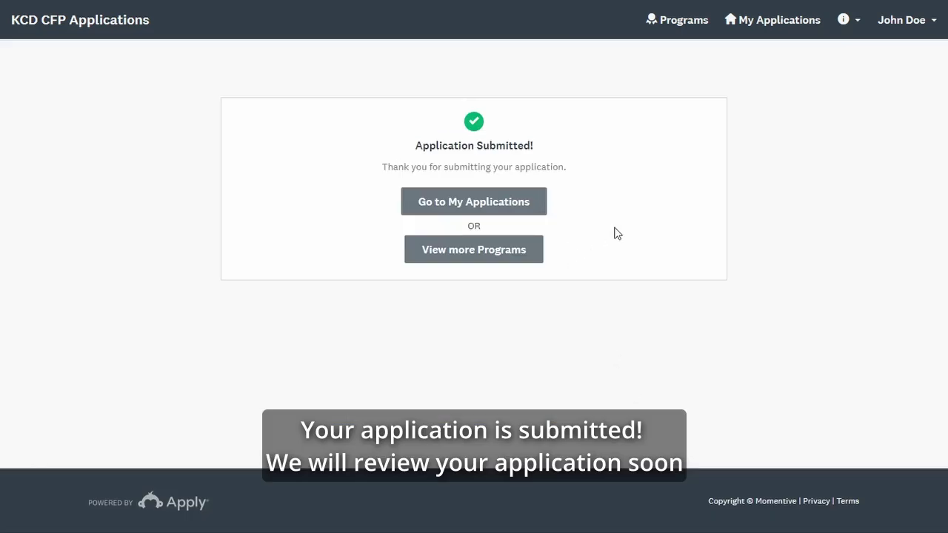
# - Go to My Applications and open the KCD & OID Indonesia 2022 program page
pyautogui.click(539, 211)
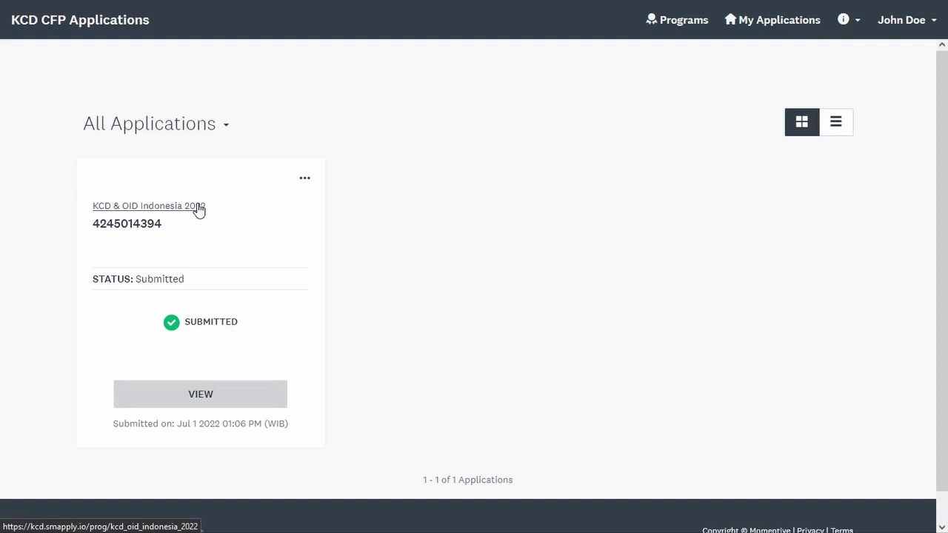
pyautogui.click(198, 208)
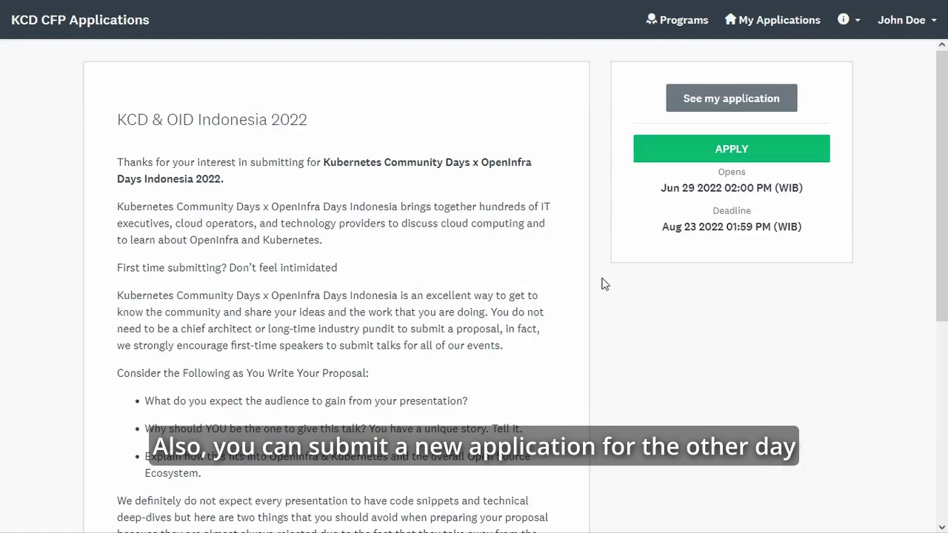
# - Apply again to KCD & OID Indonesia 2022 and check both applications in the '2 Applications' list
pyautogui.click(812, 155)
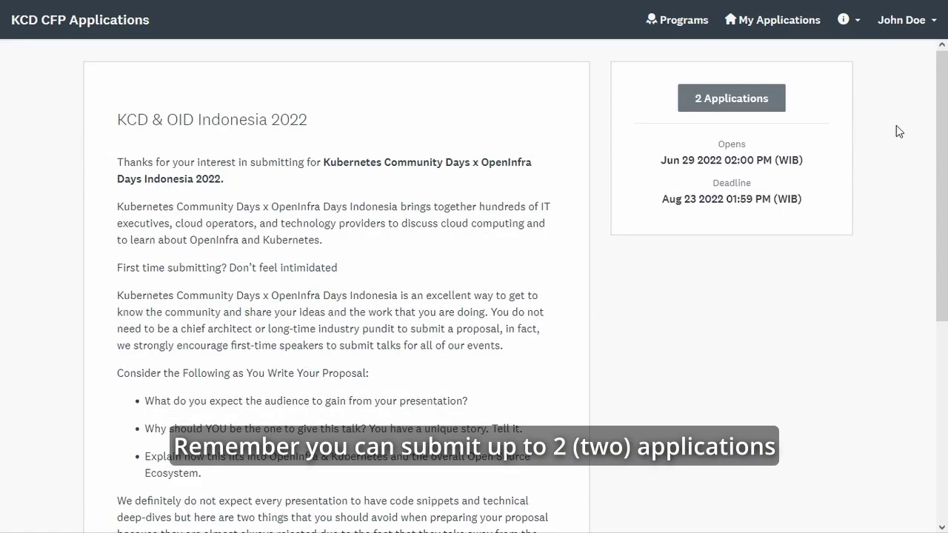
pyautogui.click(761, 99)
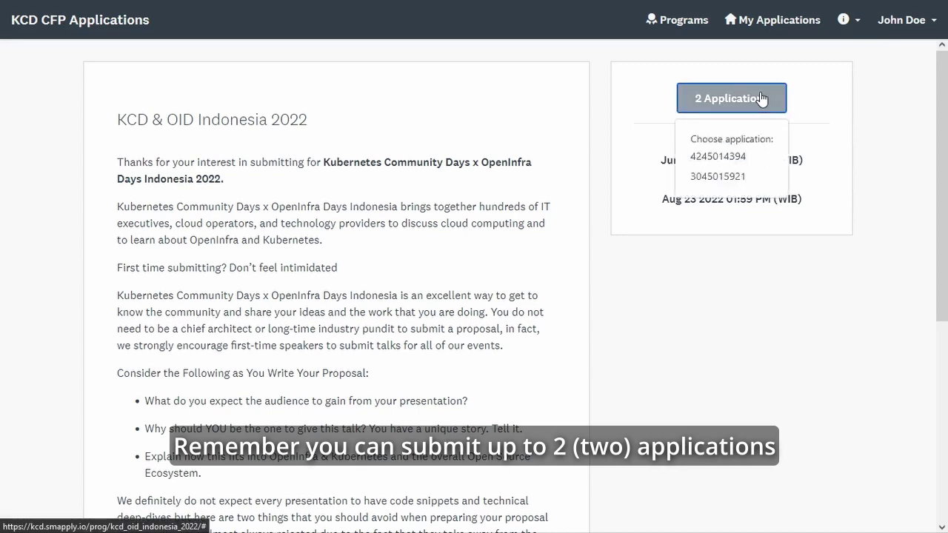
pyautogui.click(910, 124)
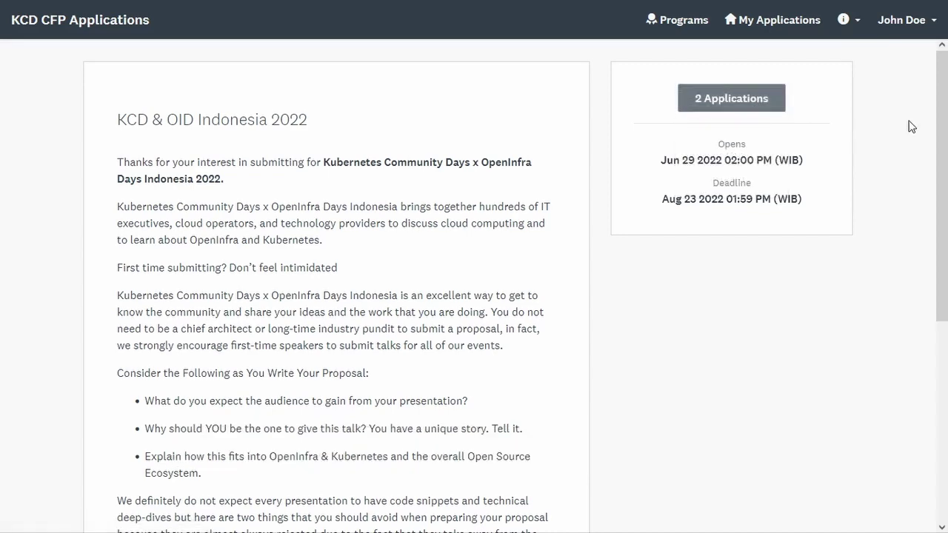